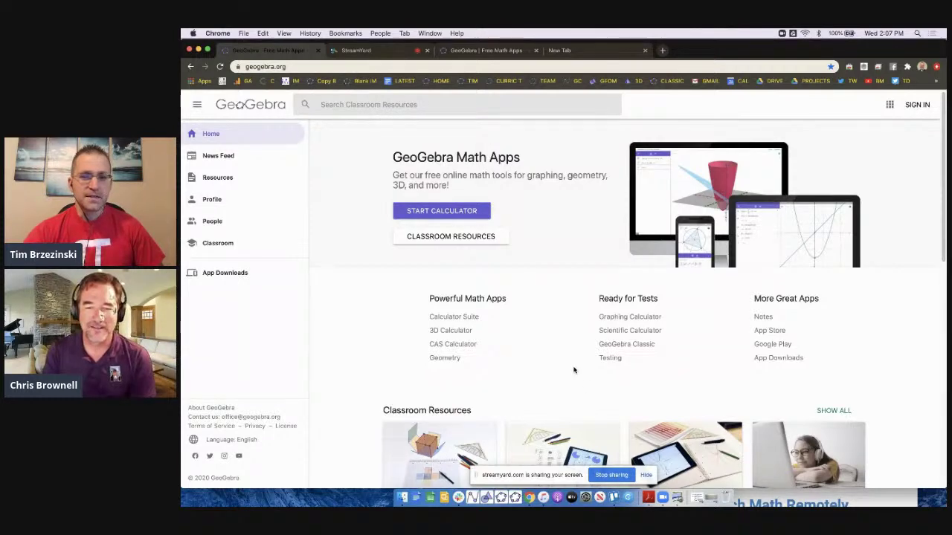
# Step: Open the Resources page of the GeoGebra site from the home page
pyautogui.scroll(-1, 573, 370)
pyautogui.scroll(1, 573, 370)
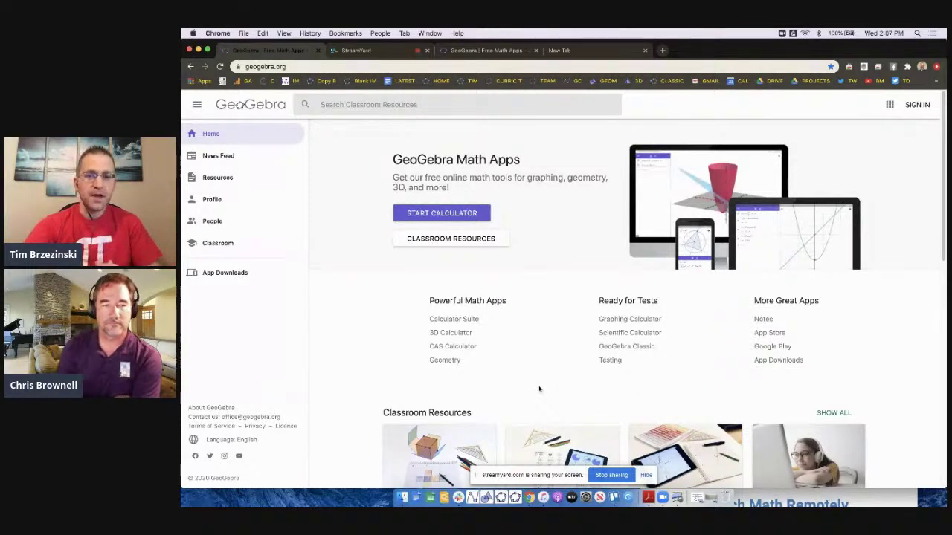
pyautogui.scroll(-3, 539, 389)
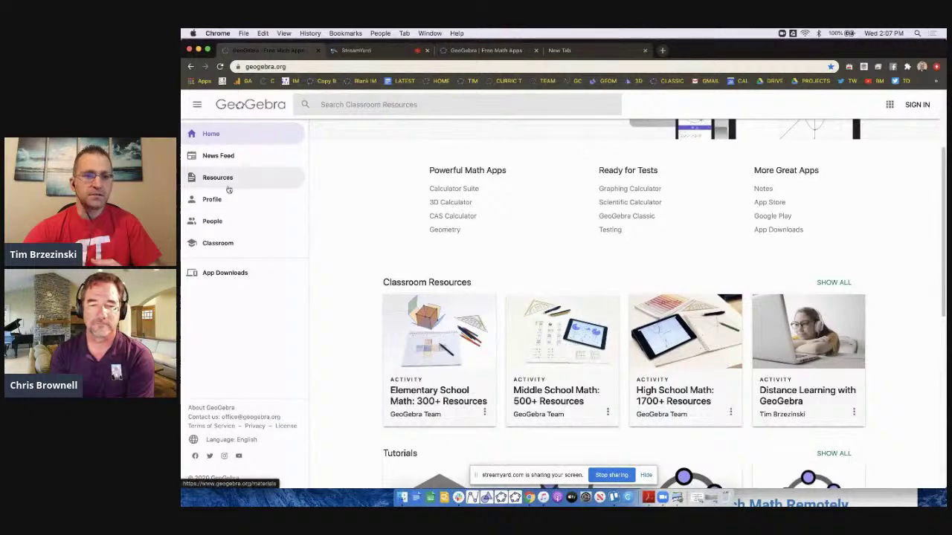
pyautogui.scroll(5, 223, 180)
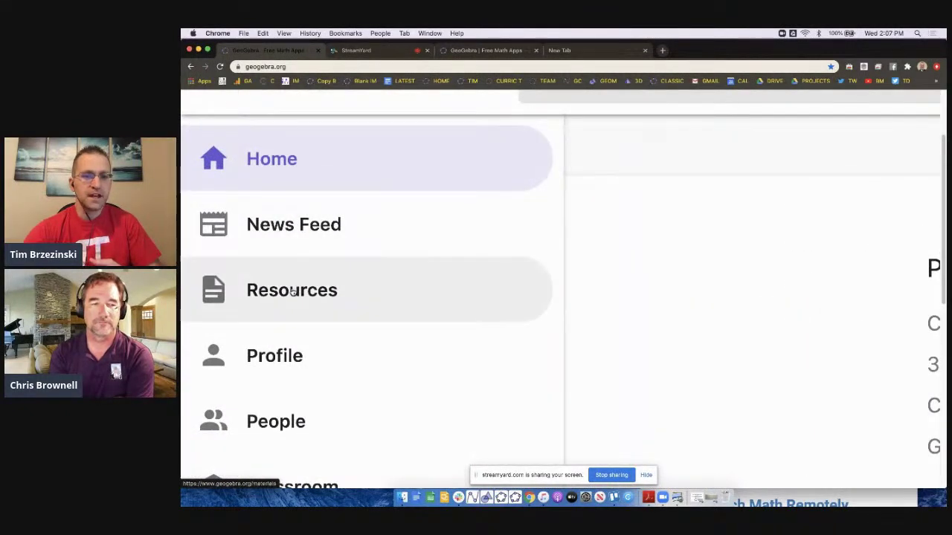
pyautogui.scroll(-5, 292, 292)
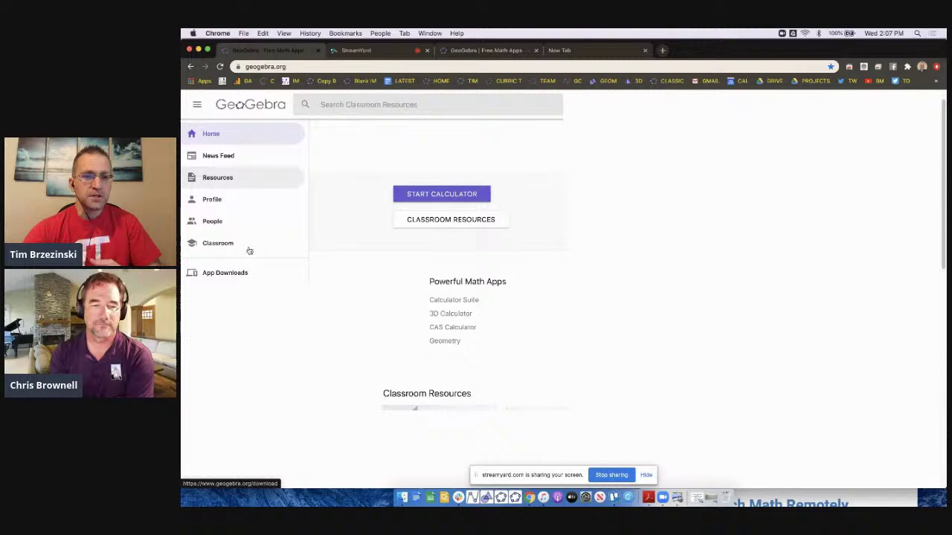
pyautogui.click(245, 183)
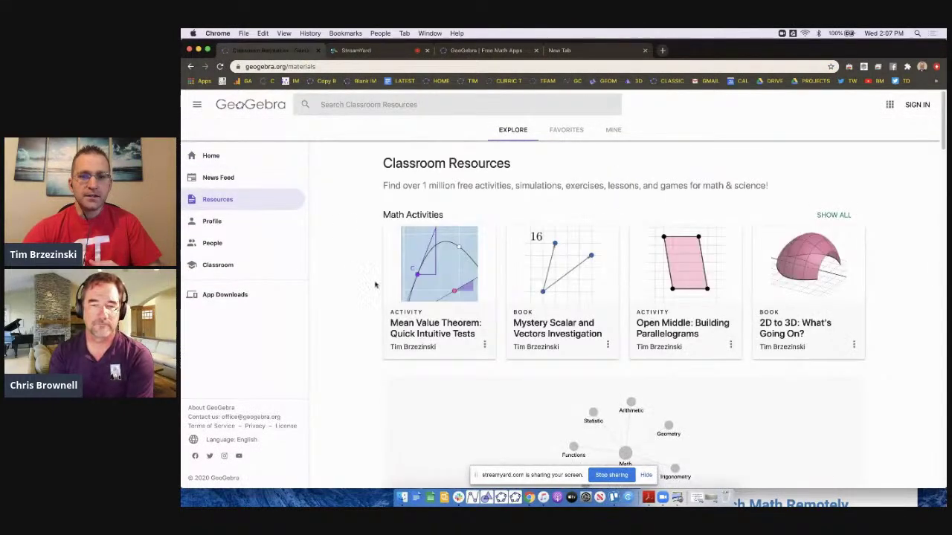
# Step: Examine the Classroom Resources by math topic, from Functions and Geometry through Statistic and Calculus
pyautogui.scroll(-2, 405, 320)
pyautogui.scroll(-3, 409, 328)
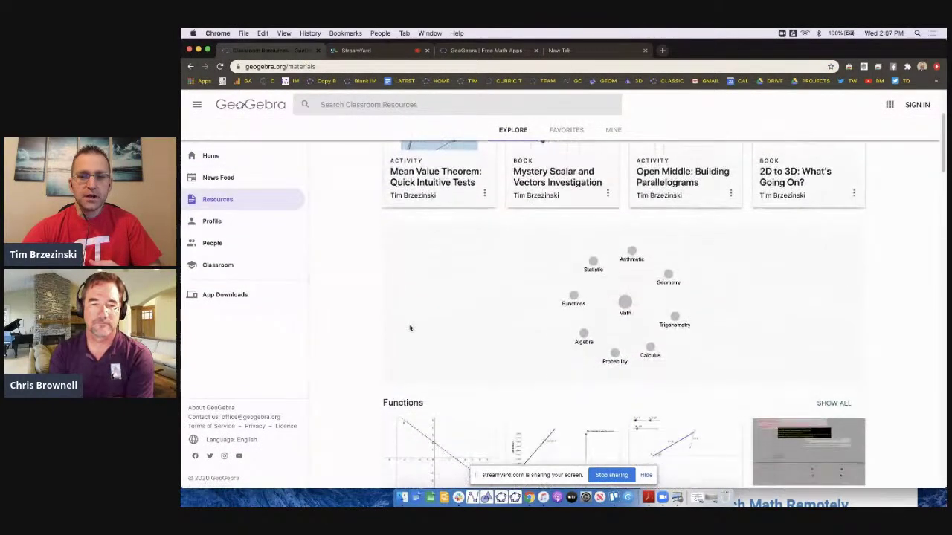
pyautogui.scroll(-5, 410, 328)
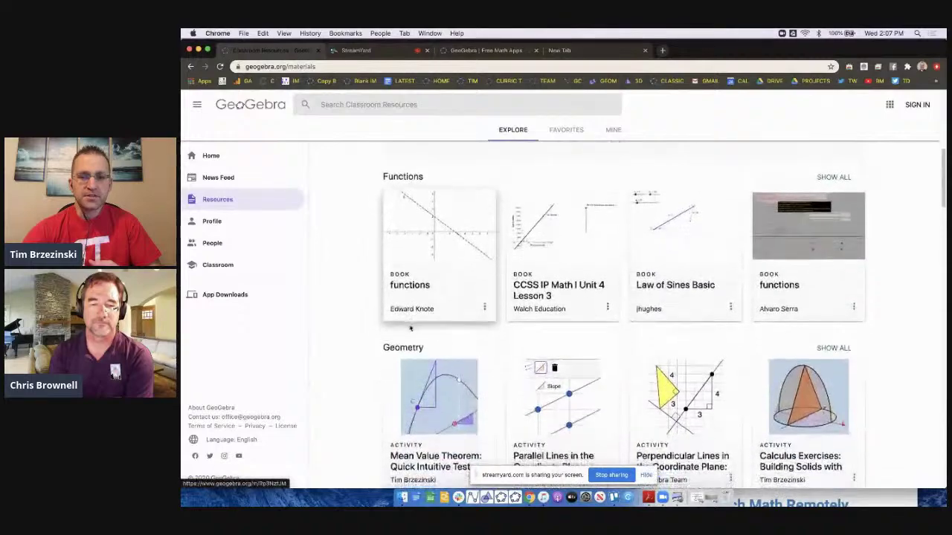
pyautogui.scroll(-2, 409, 328)
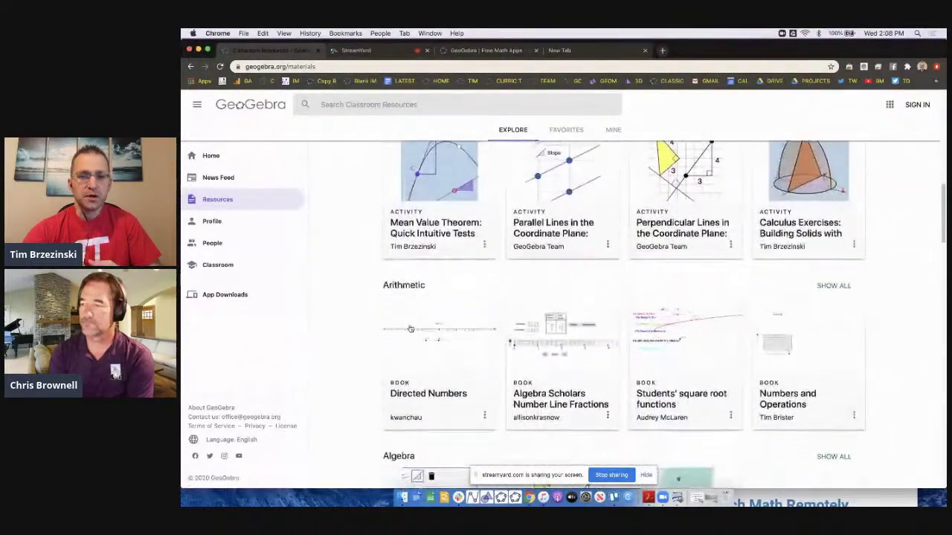
pyautogui.scroll(3, 410, 330)
pyautogui.scroll(1, 410, 330)
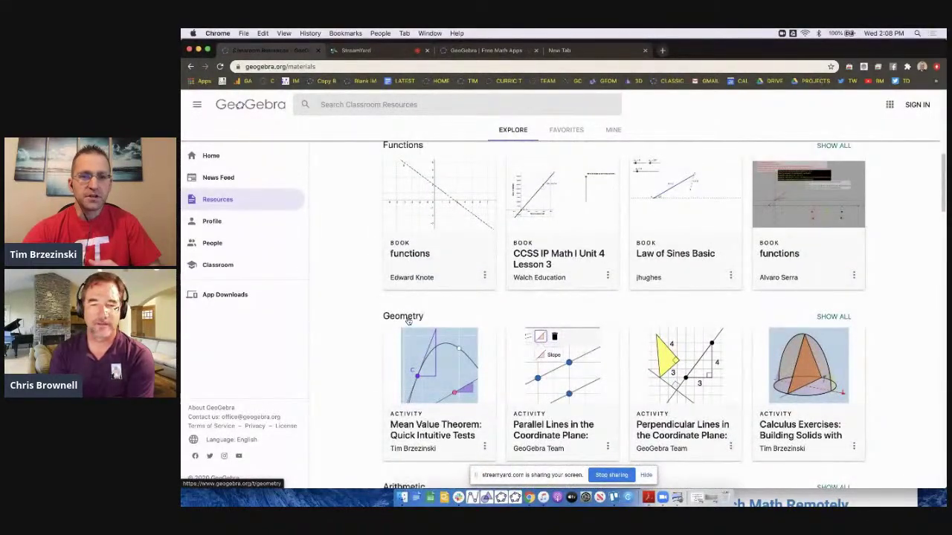
pyautogui.scroll(1, 408, 321)
pyautogui.scroll(-4, 408, 321)
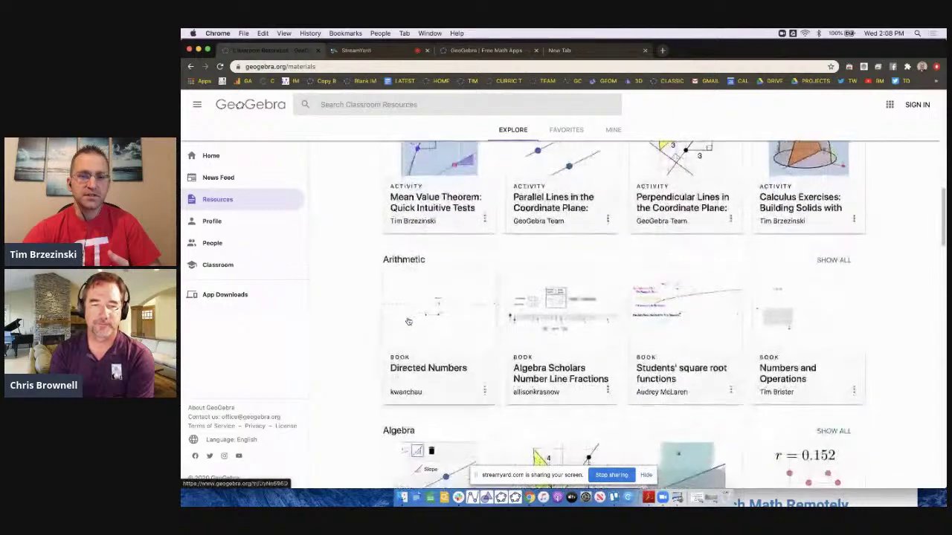
pyautogui.scroll(-1, 407, 321)
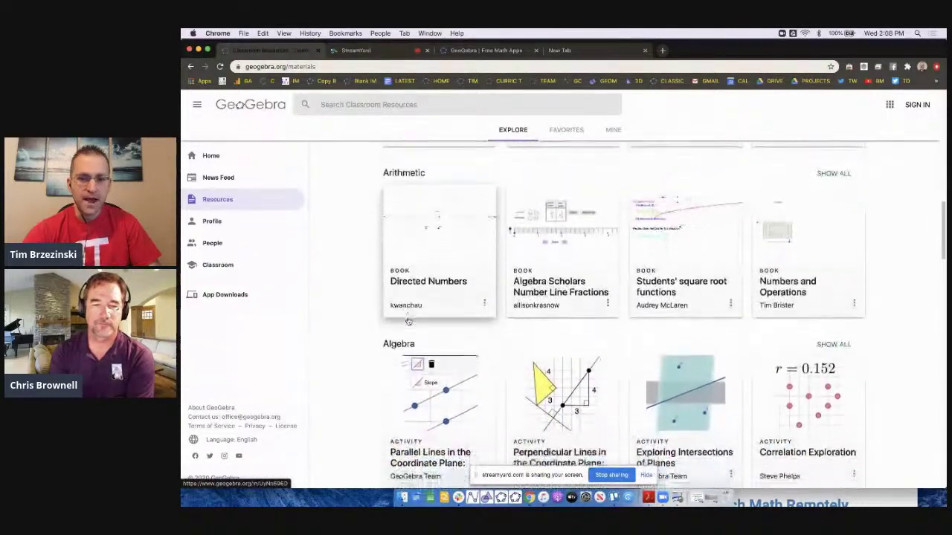
pyautogui.scroll(-5, 408, 321)
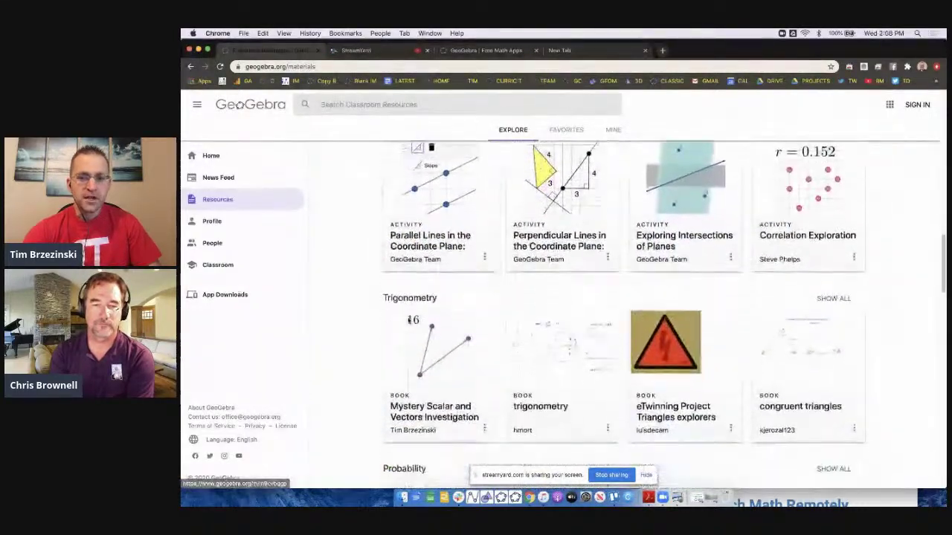
pyautogui.scroll(-5, 408, 322)
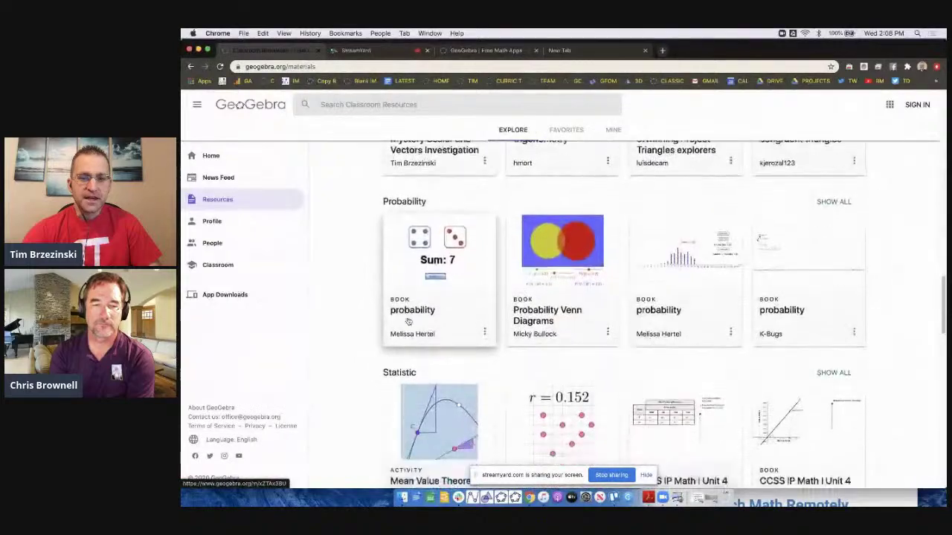
pyautogui.scroll(-4, 408, 322)
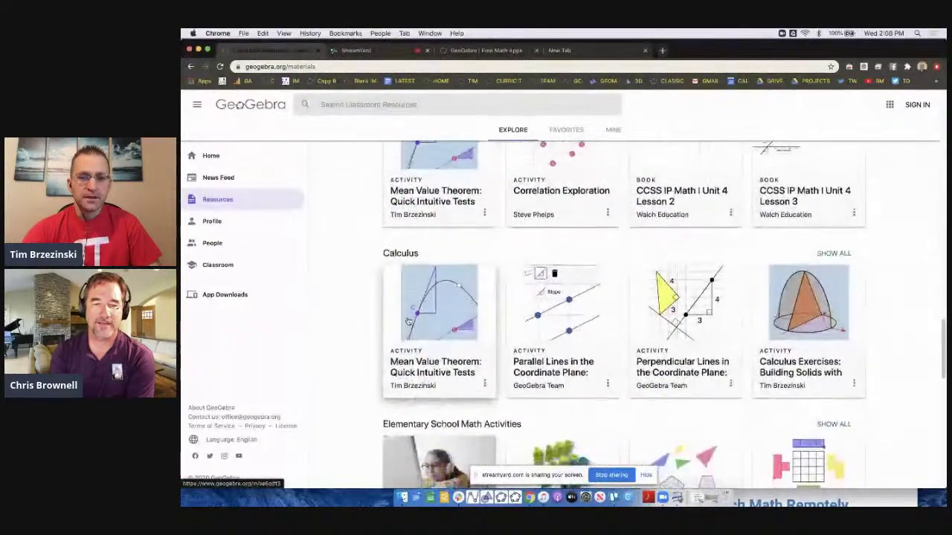
# Step: Look over the elementary, middle, high school and college math activities, and return to the start of the Classroom Resources page
pyautogui.scroll(-3, 408, 322)
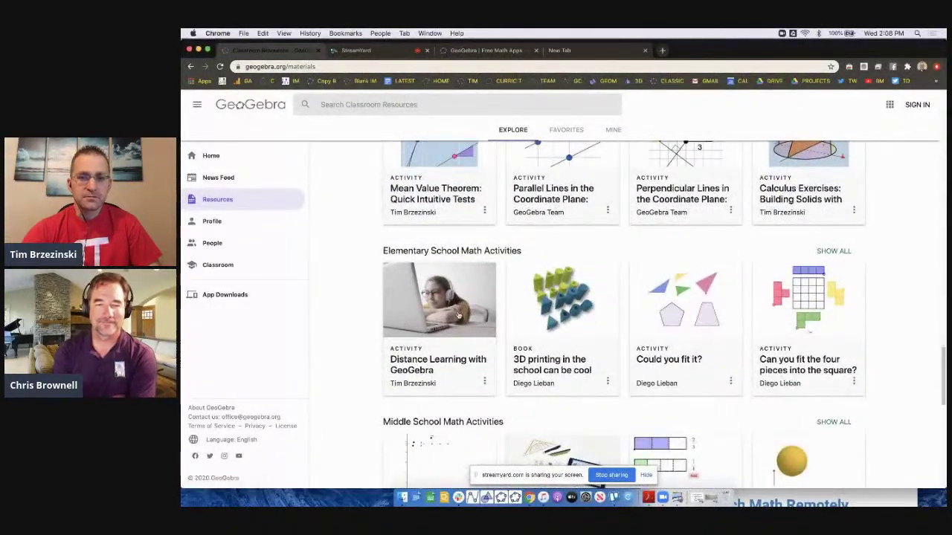
pyautogui.scroll(-1, 452, 352)
pyautogui.scroll(-3, 470, 359)
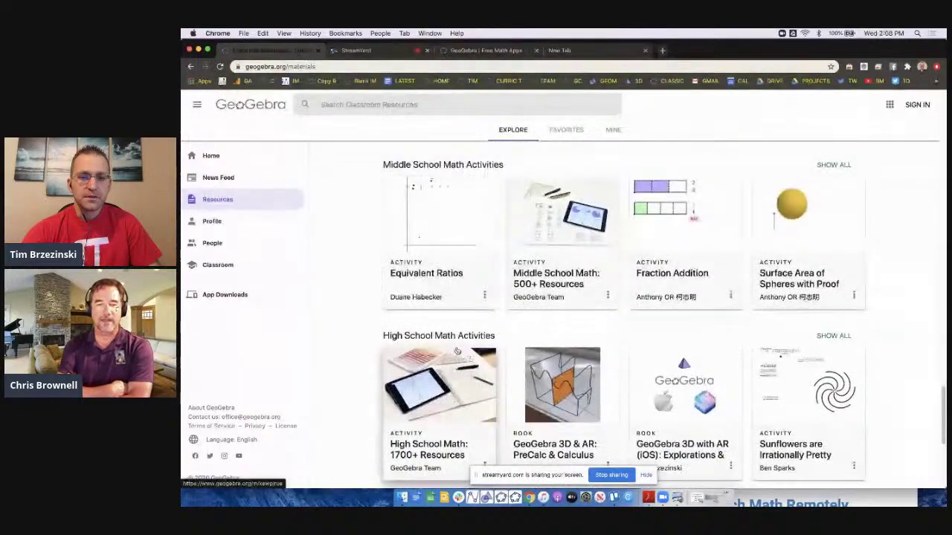
pyautogui.scroll(-5, 493, 359)
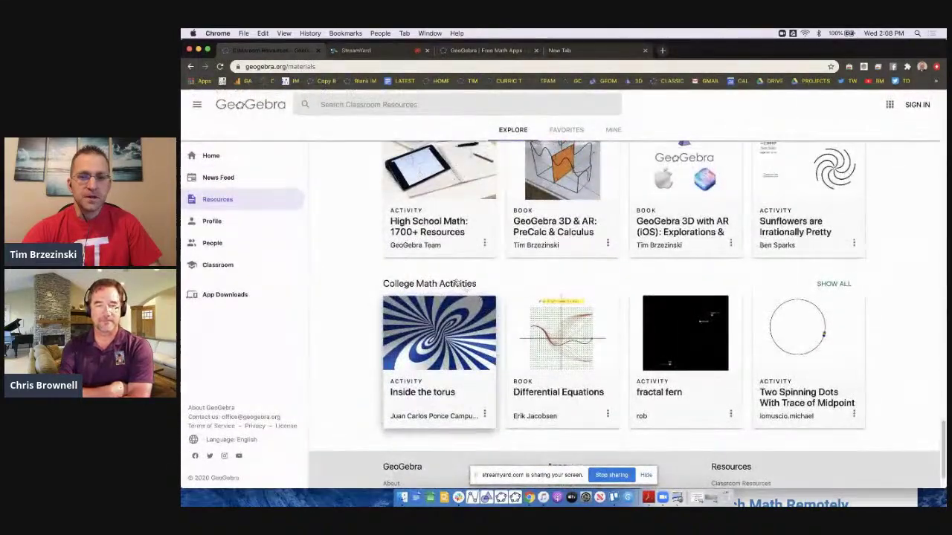
pyautogui.scroll(2, 456, 283)
pyautogui.scroll(15, 471, 282)
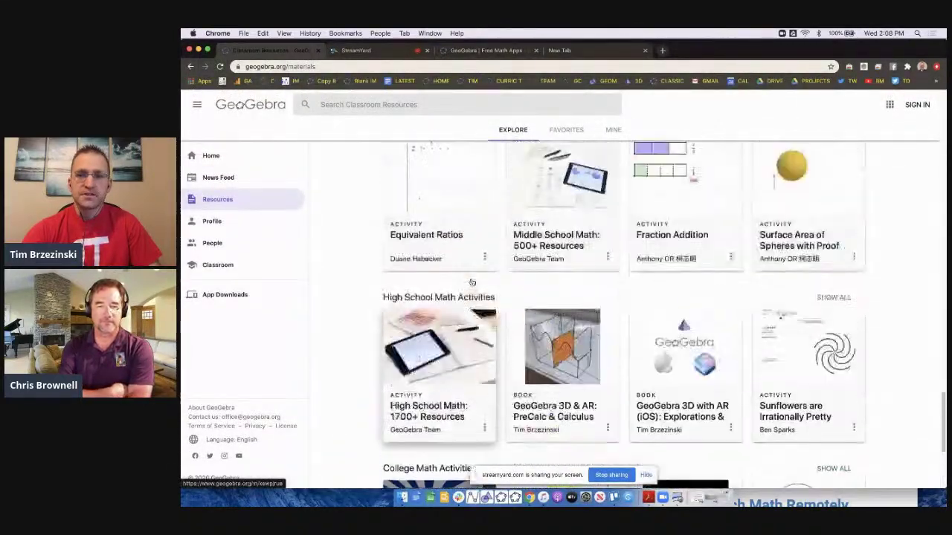
pyautogui.scroll(15, 471, 282)
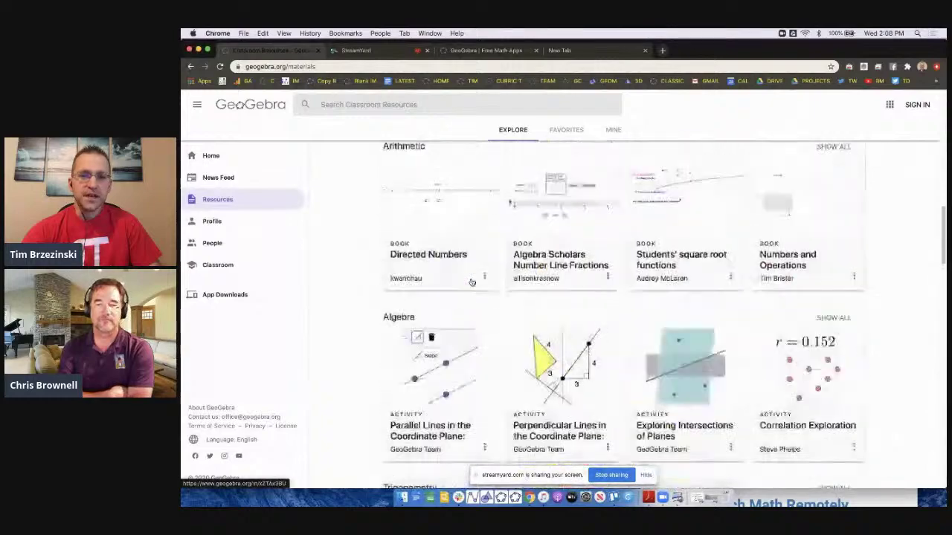
pyautogui.scroll(8, 471, 282)
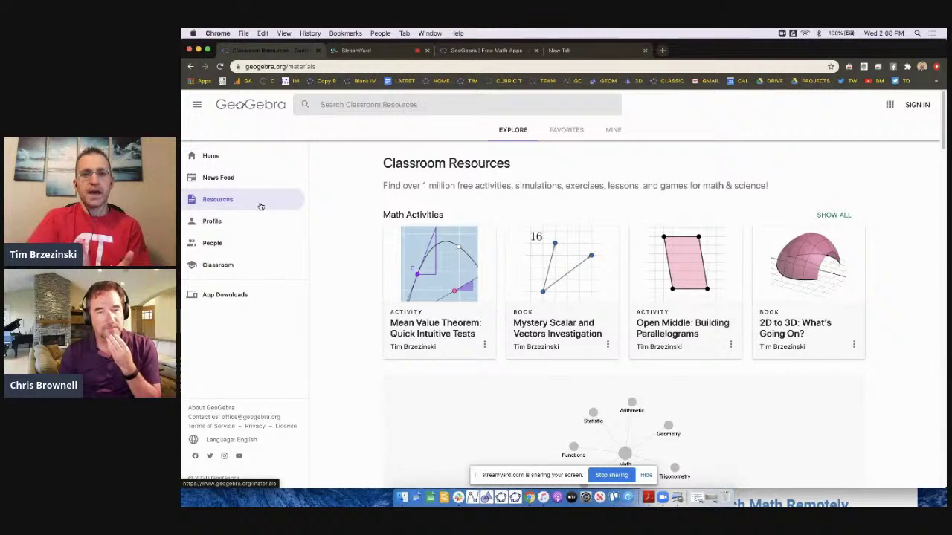
# Step: Return to the GeoGebra home page and search the classroom resources for "transformations"
pyautogui.click(260, 156)
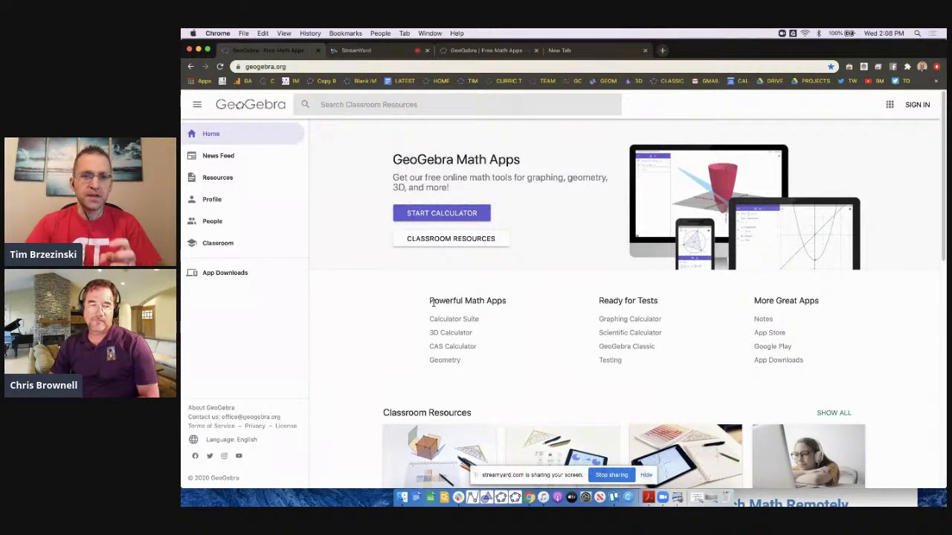
pyautogui.click(346, 107)
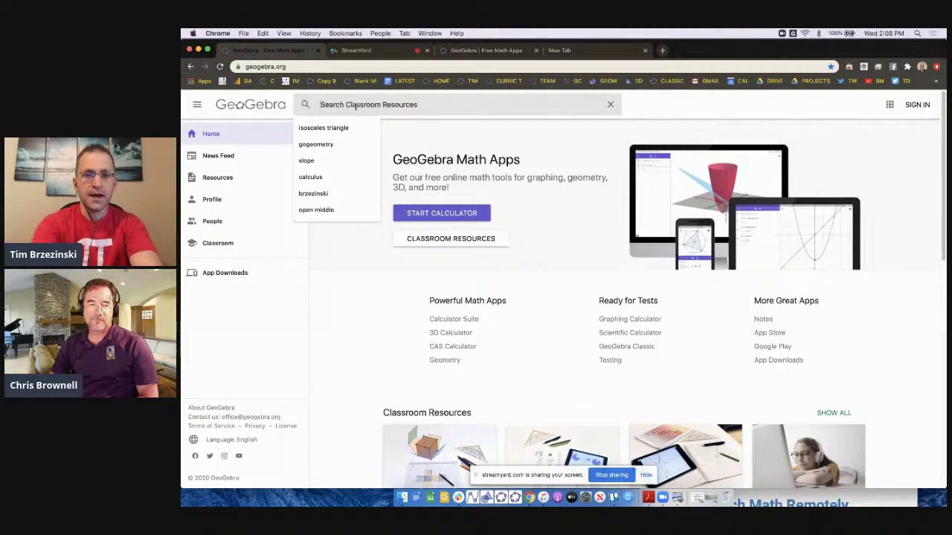
pyautogui.click(312, 281)
pyautogui.click(360, 109)
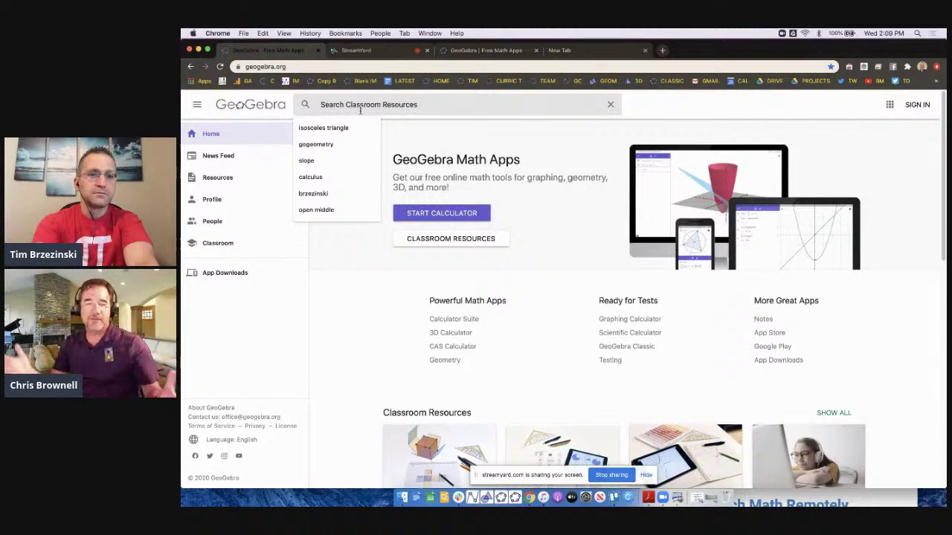
pyautogui.write('g')
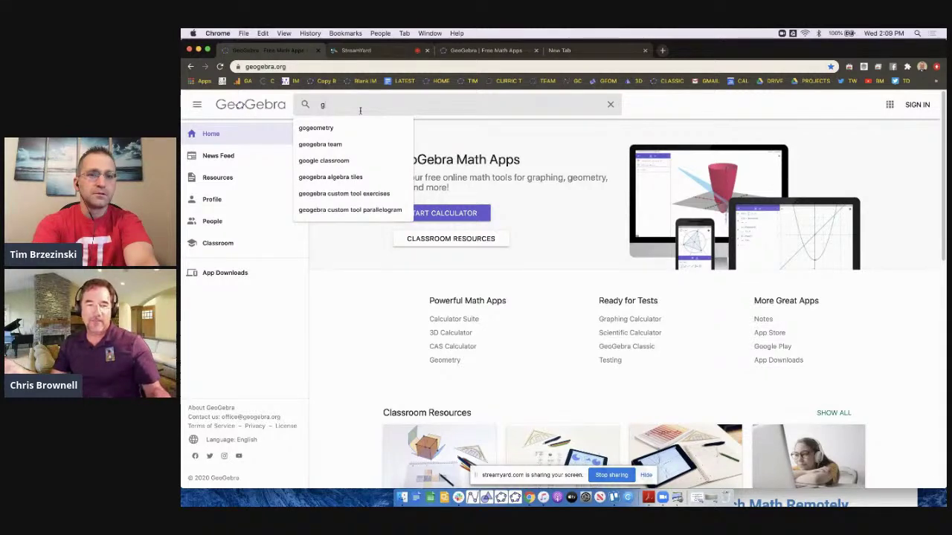
pyautogui.press('BackSpace')
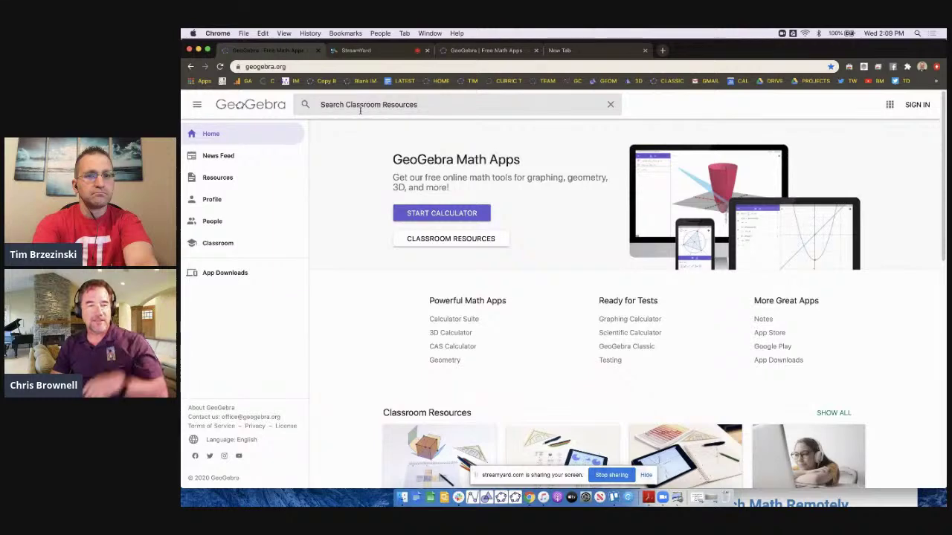
pyautogui.write('transformations')
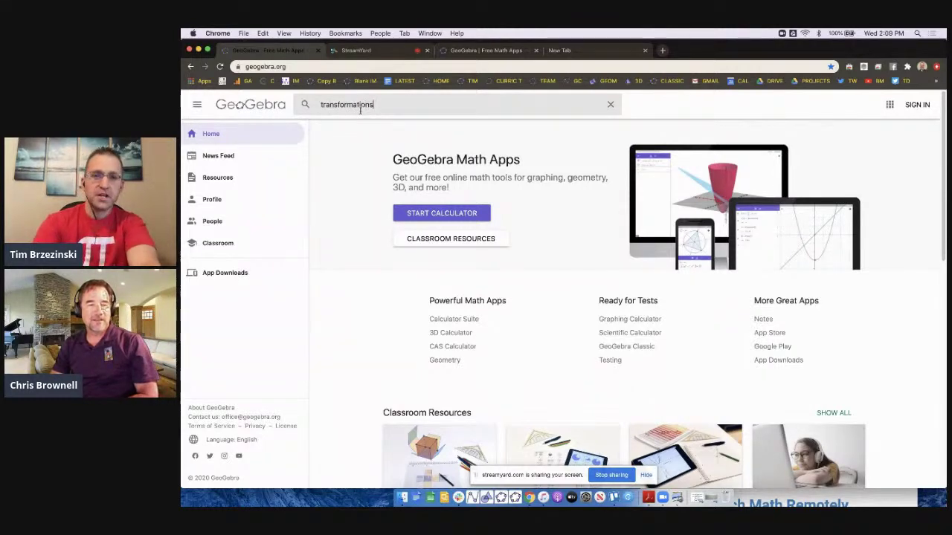
pyautogui.press('Return')
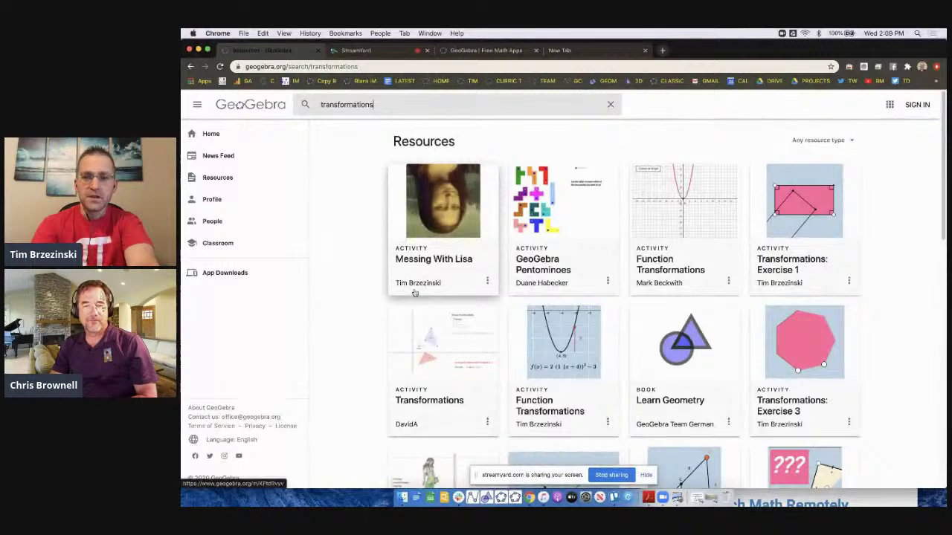
# Step: Examine the activities and books listed in the search results for transformations
pyautogui.scroll(-1, 418, 283)
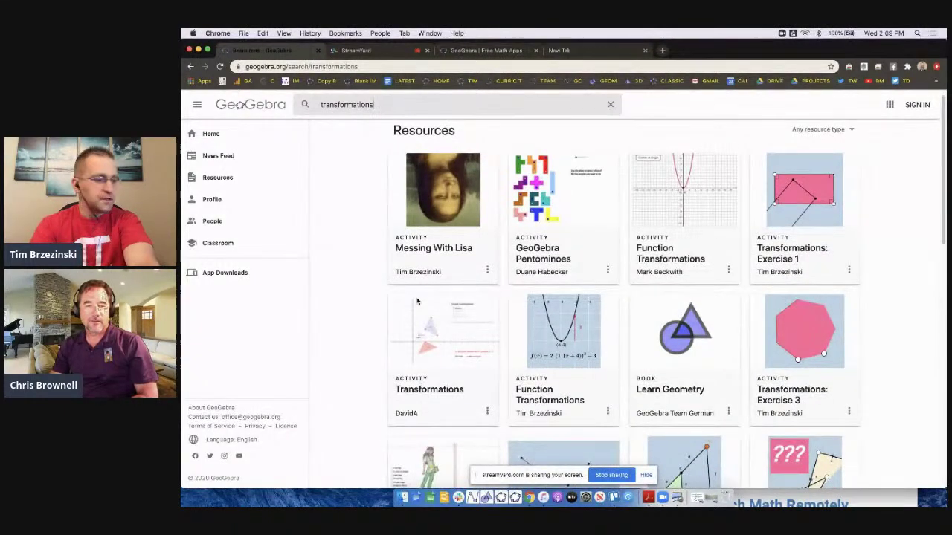
pyautogui.scroll(-4, 417, 301)
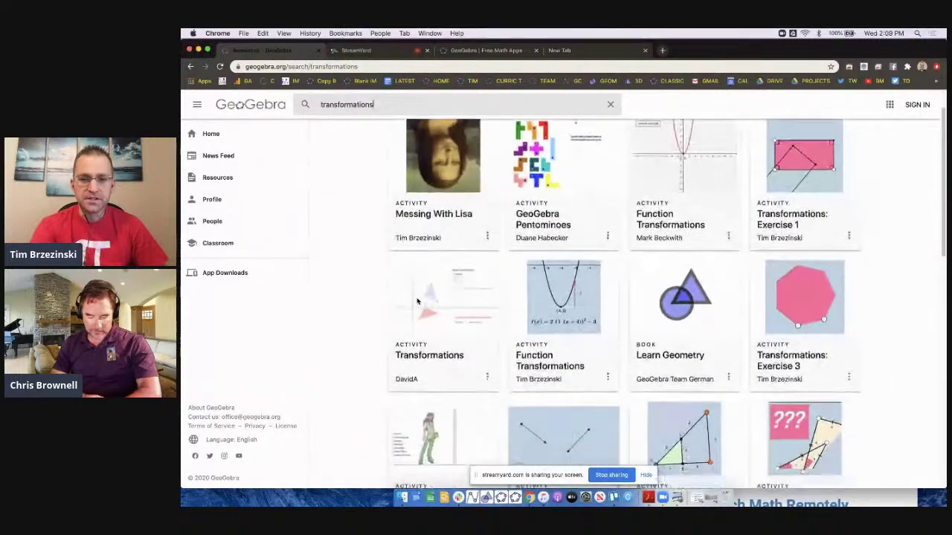
pyautogui.scroll(2, 418, 302)
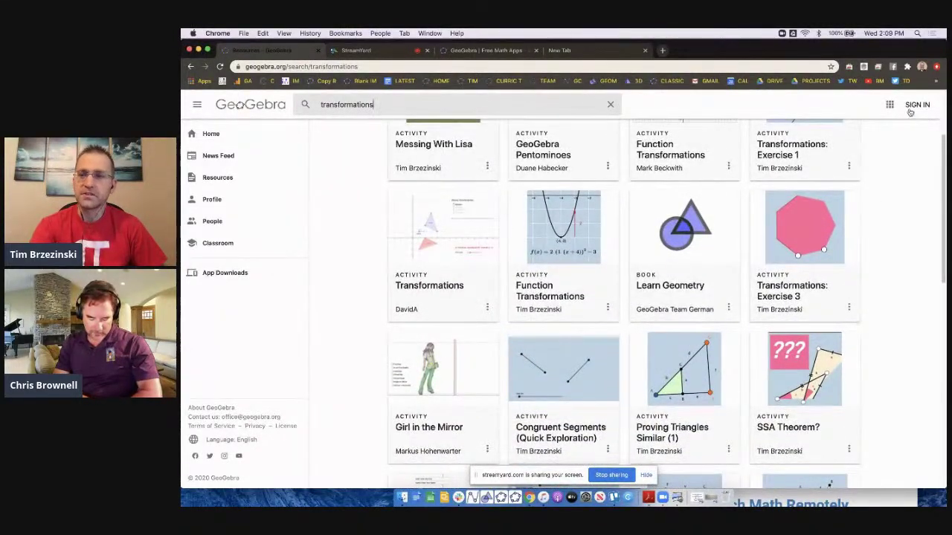
pyautogui.scroll(1, 800, 282)
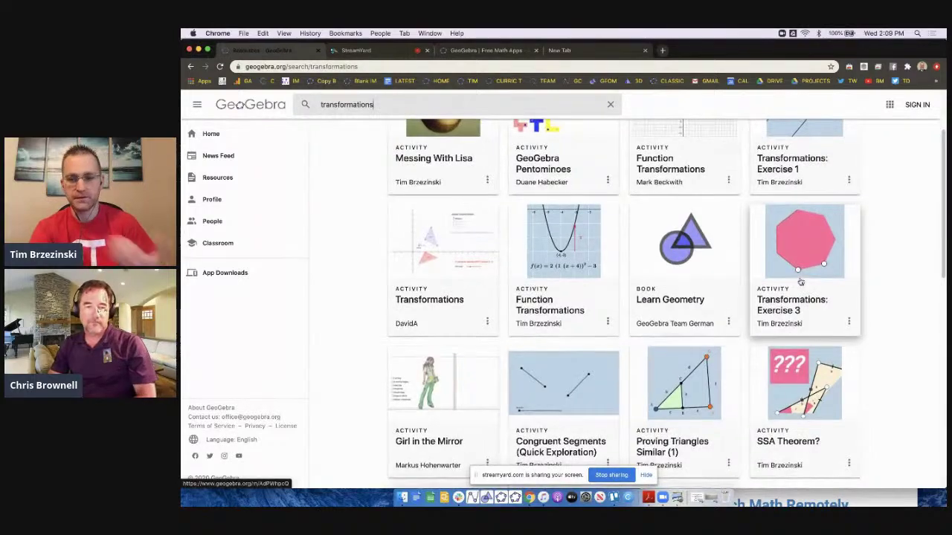
pyautogui.scroll(-1, 800, 282)
pyautogui.scroll(-5, 801, 281)
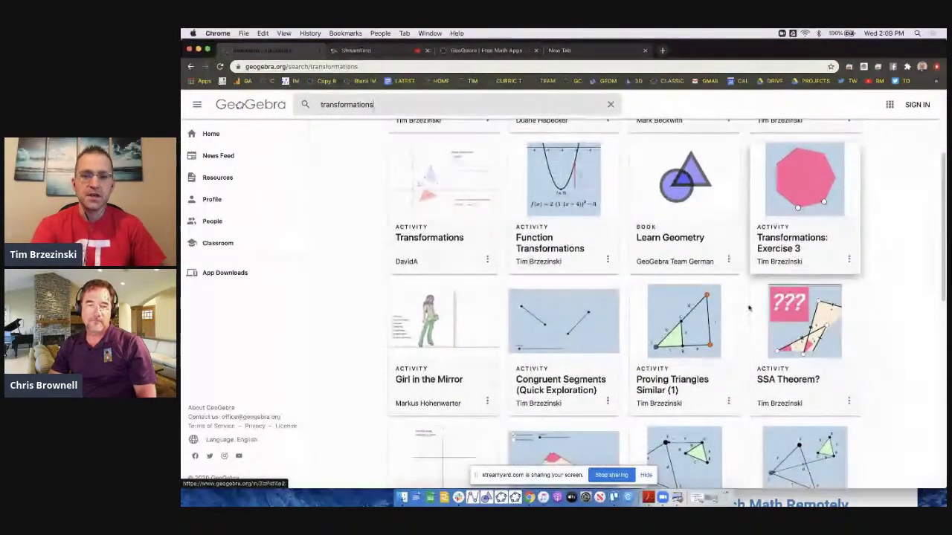
pyautogui.scroll(6, 677, 327)
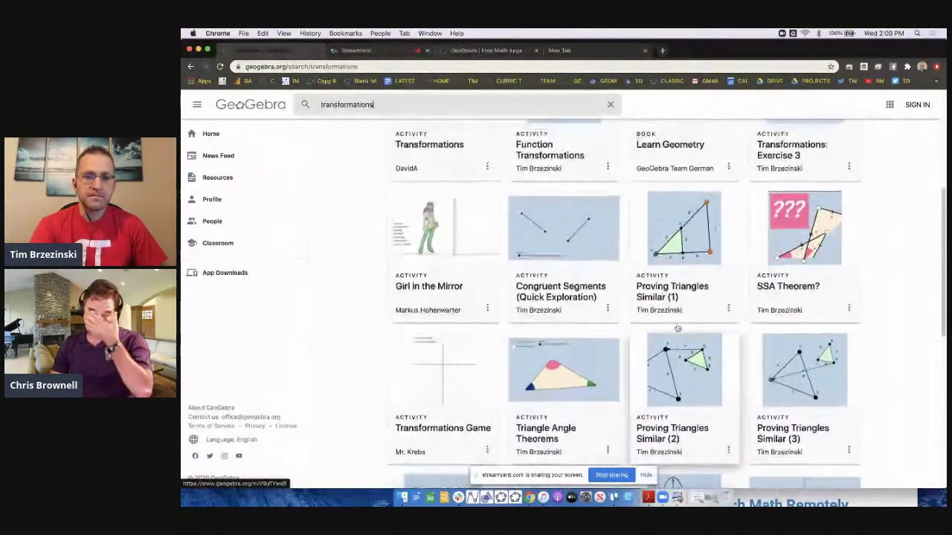
pyautogui.scroll(3, 678, 330)
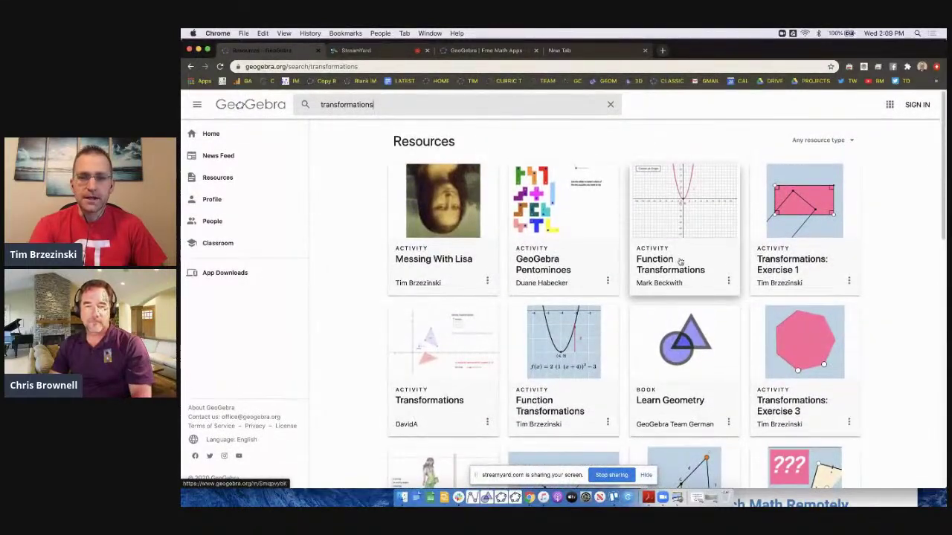
pyautogui.scroll(-1, 500, 234)
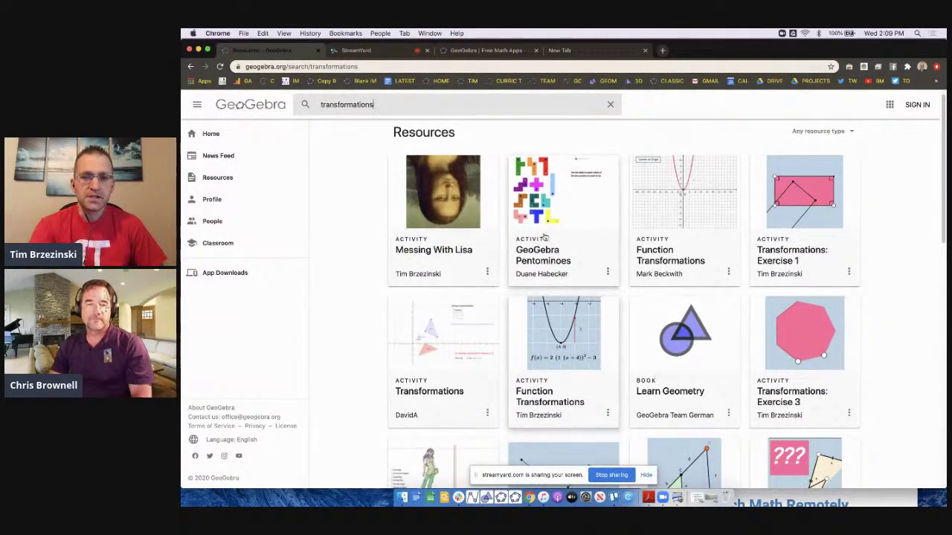
# Step: Open the Messing With Lisa activity from the transformations search results and show its applet in full screen
pyautogui.scroll(-5, 547, 235)
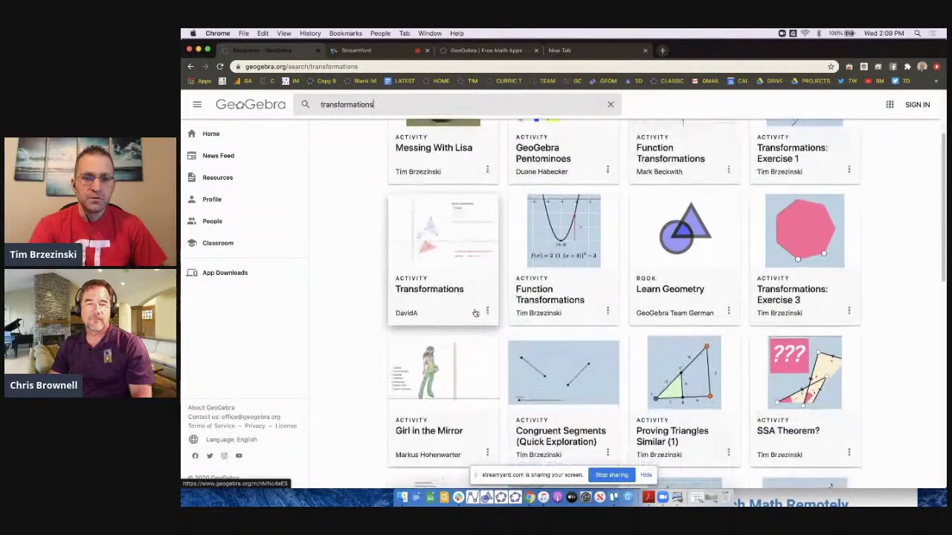
pyautogui.scroll(-6, 476, 313)
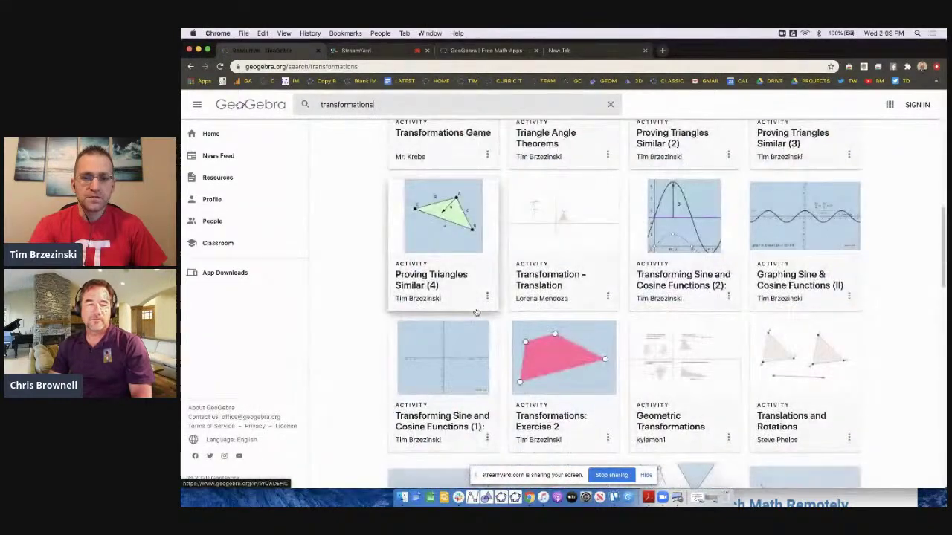
pyautogui.scroll(-3, 520, 283)
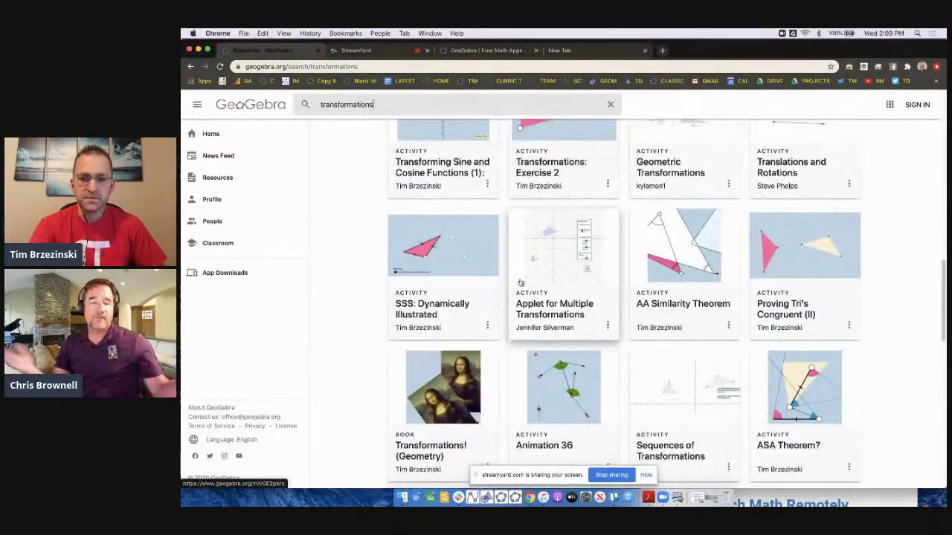
pyautogui.scroll(-1, 520, 283)
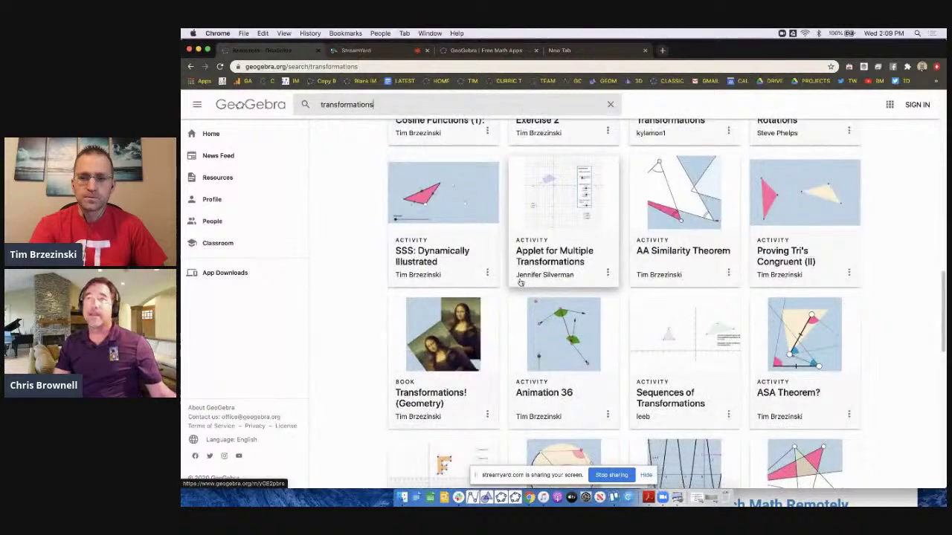
pyautogui.scroll(9, 520, 282)
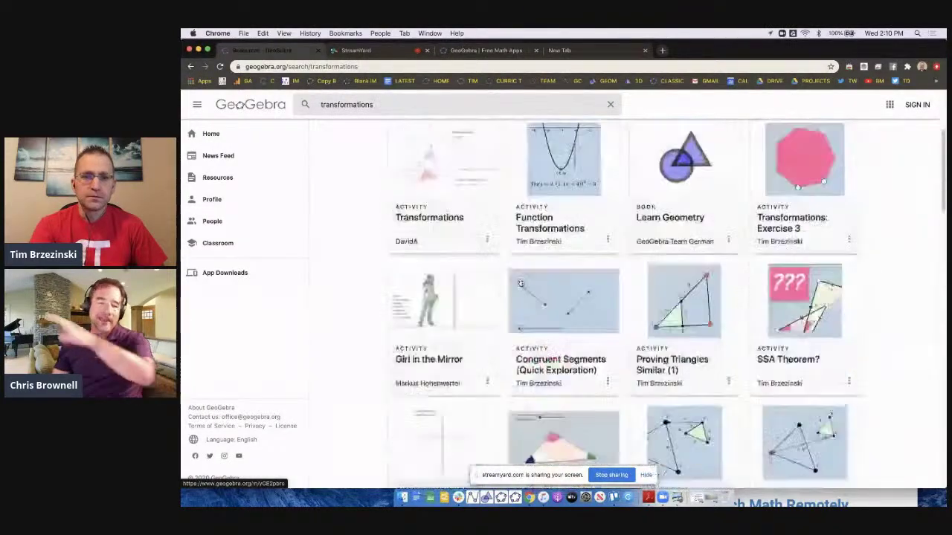
pyautogui.scroll(1, 520, 282)
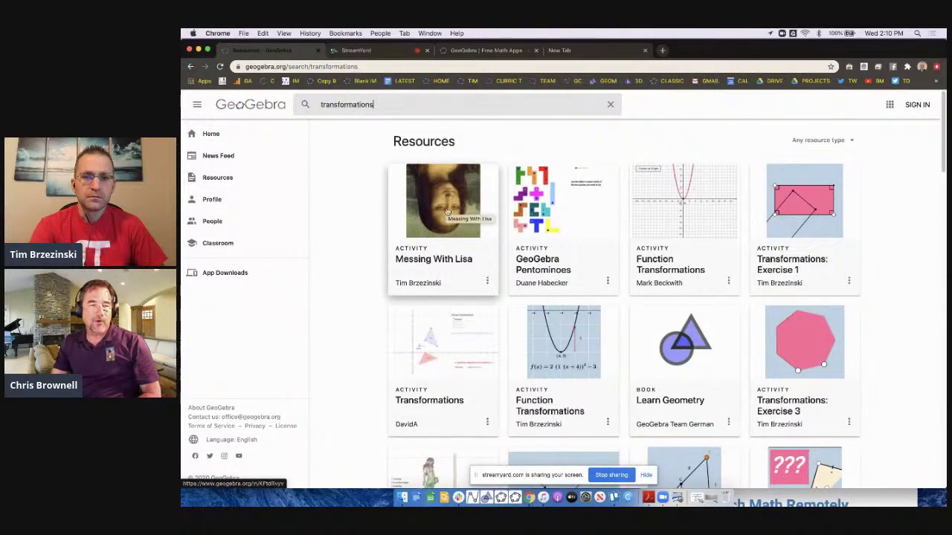
pyautogui.click(442, 215)
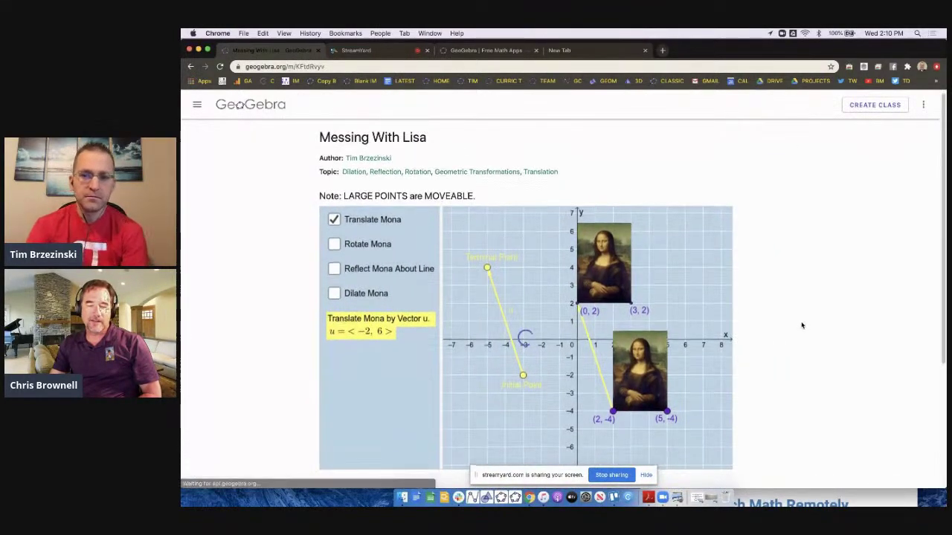
pyautogui.scroll(-1, 801, 325)
pyautogui.scroll(1, 796, 323)
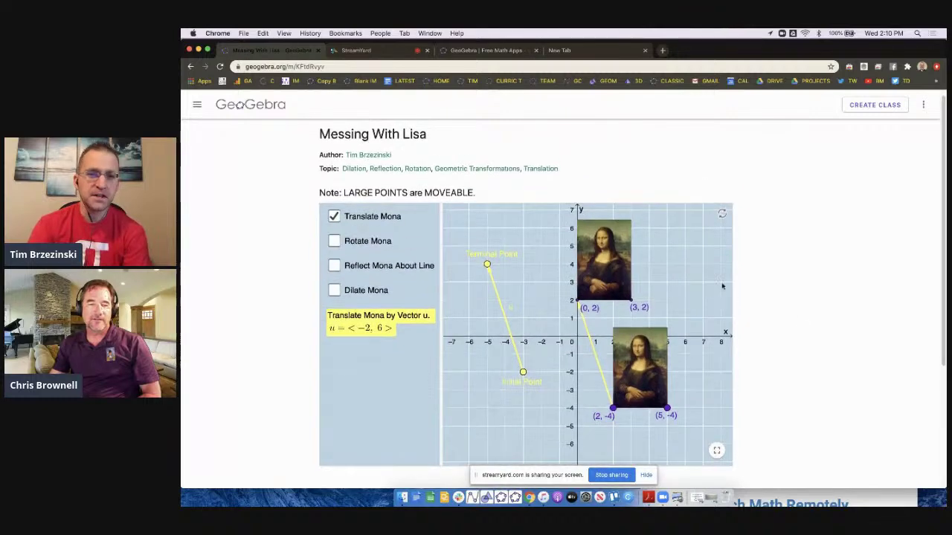
pyautogui.scroll(-1, 781, 368)
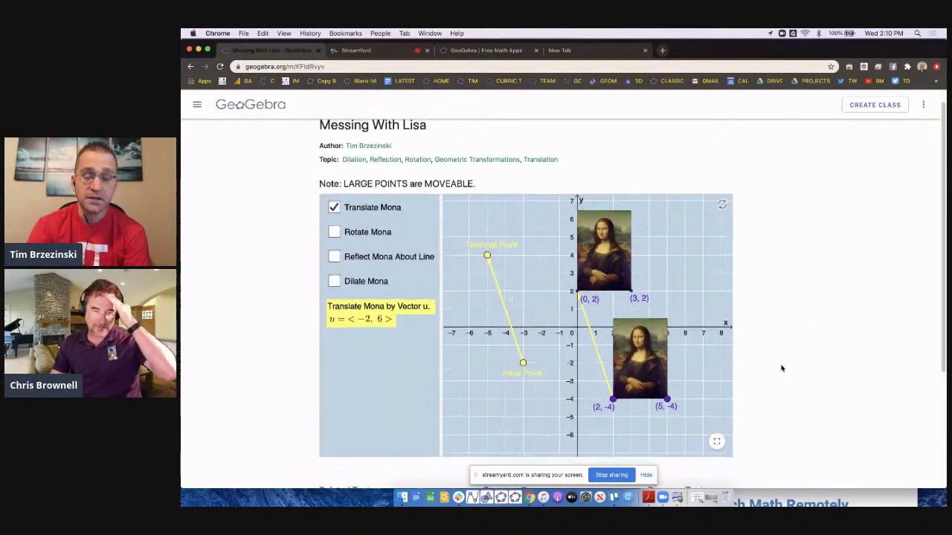
pyautogui.click(717, 442)
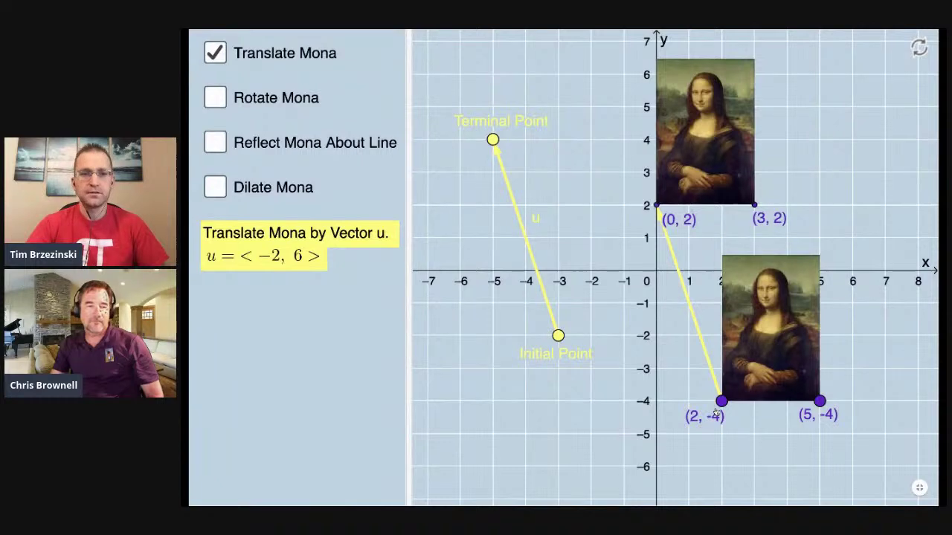
# Step: Set translation vector u to <-3, 6> and move the original picture so its lower corners sit at (1, -4) and (4, -4)
pyautogui.moveTo(722, 401)
pyautogui.mouseDown()
pyautogui.moveTo(721, 369)
pyautogui.moveTo(694, 400)
pyautogui.moveTo(692, 439)
pyautogui.moveTo(722, 402)
pyautogui.mouseUp()
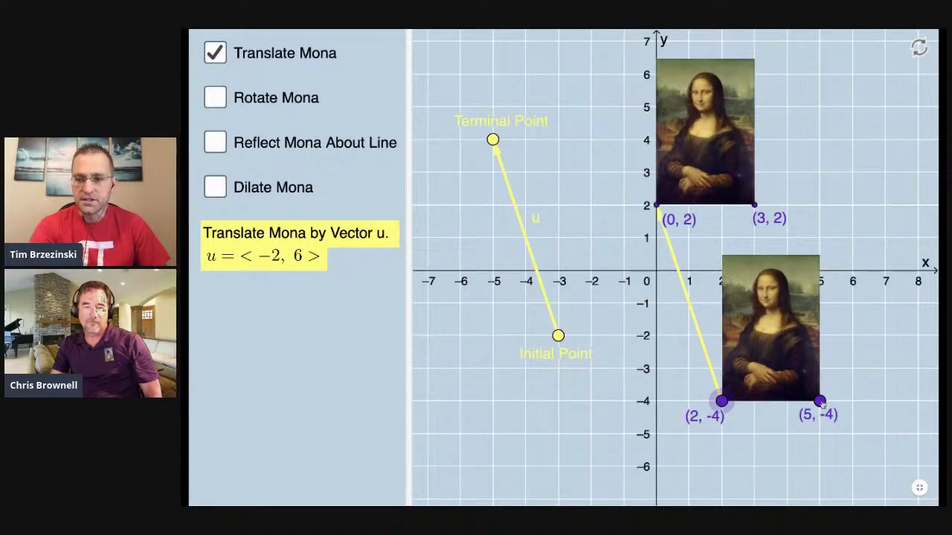
pyautogui.moveTo(821, 402)
pyautogui.mouseDown()
pyautogui.moveTo(820, 435)
pyautogui.moveTo(852, 467)
pyautogui.moveTo(820, 434)
pyautogui.moveTo(811, 407)
pyautogui.moveTo(787, 403)
pyautogui.moveTo(788, 369)
pyautogui.moveTo(821, 401)
pyautogui.mouseUp()
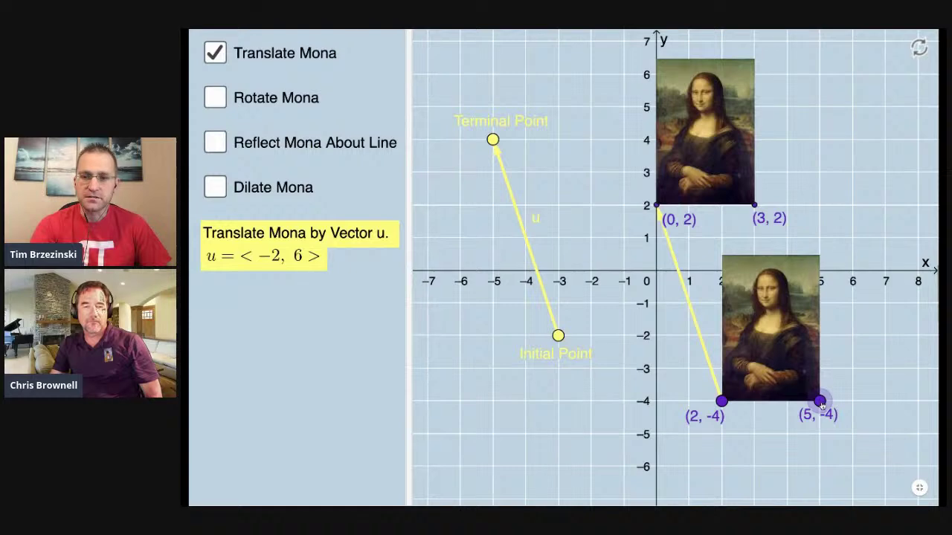
pyautogui.moveTo(785, 347); pyautogui.dragTo(720, 351)
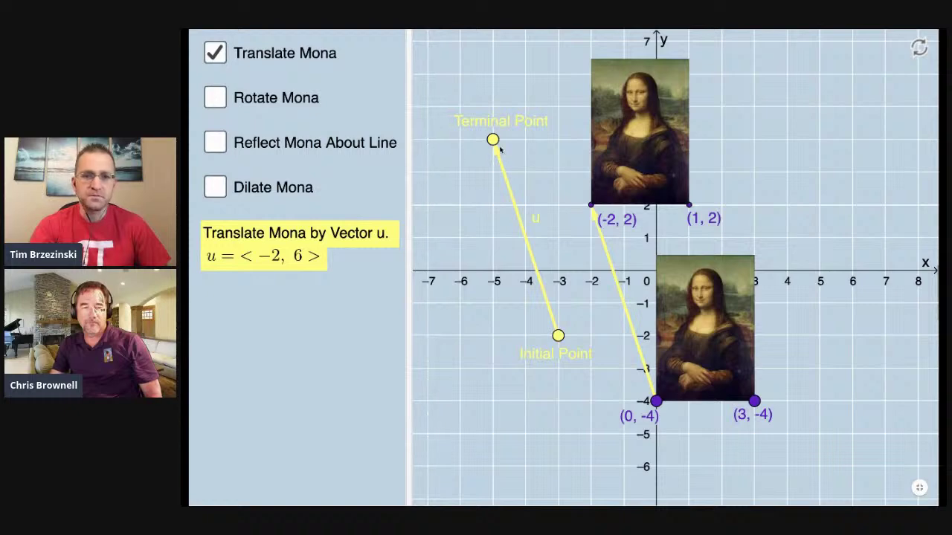
pyautogui.moveTo(489, 148); pyautogui.dragTo(459, 140)
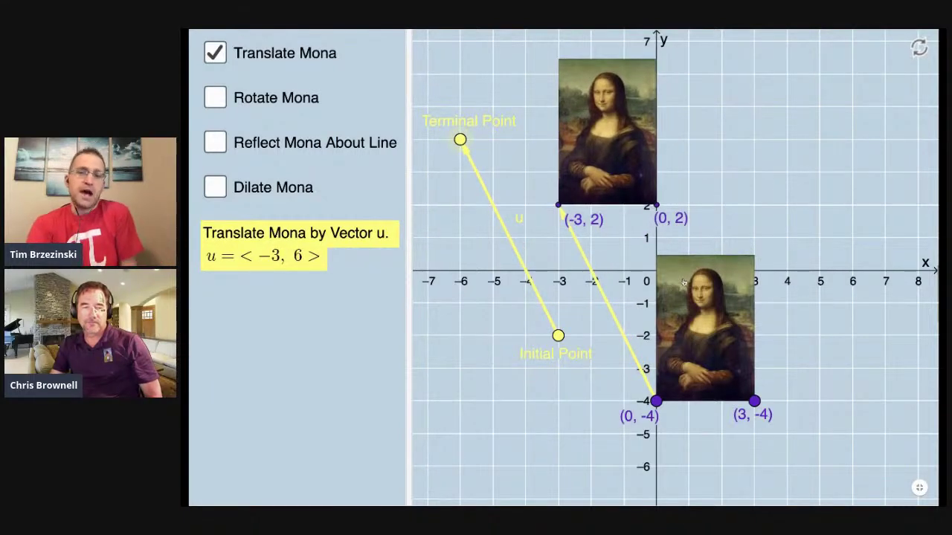
pyautogui.moveTo(701, 289); pyautogui.dragTo(728, 289)
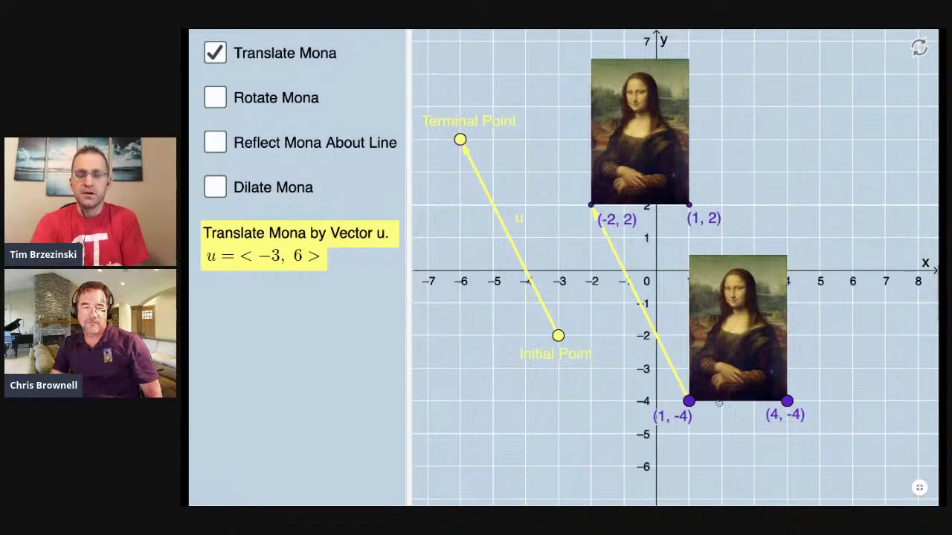
# Step: Tilt the original picture by moving its lower-left corner to (1, -2)
pyautogui.moveTo(689, 402); pyautogui.dragTo(689, 336)
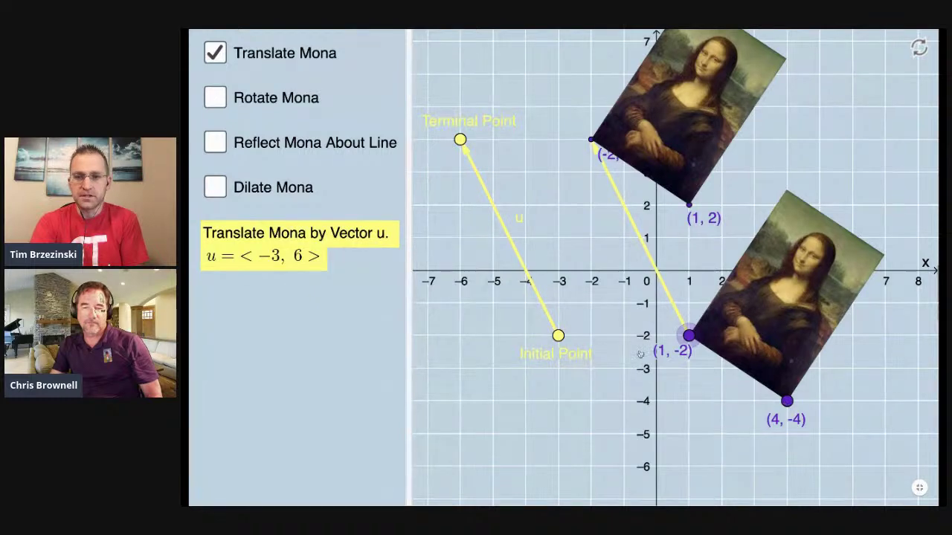
pyautogui.moveTo(618, 342); pyautogui.dragTo(620, 369)
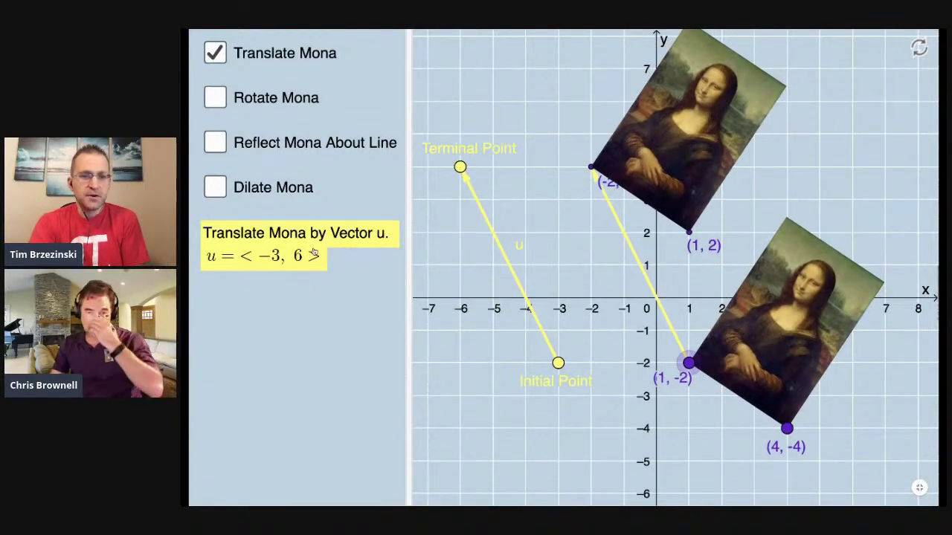
pyautogui.moveTo(603, 193); pyautogui.dragTo(559, 211)
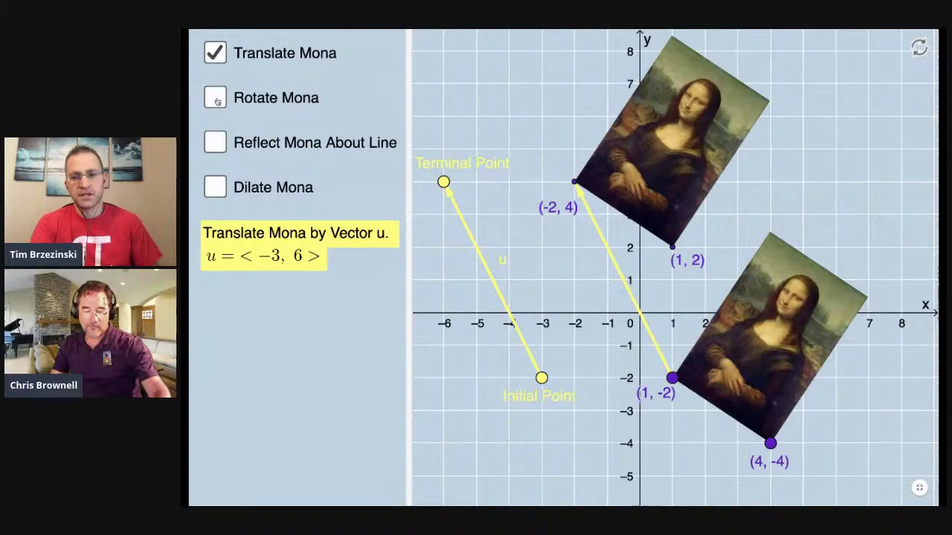
# Step: Switch from translating to rotating Mona about point A at the origin, with the angle set to 90°
pyautogui.click(217, 100)
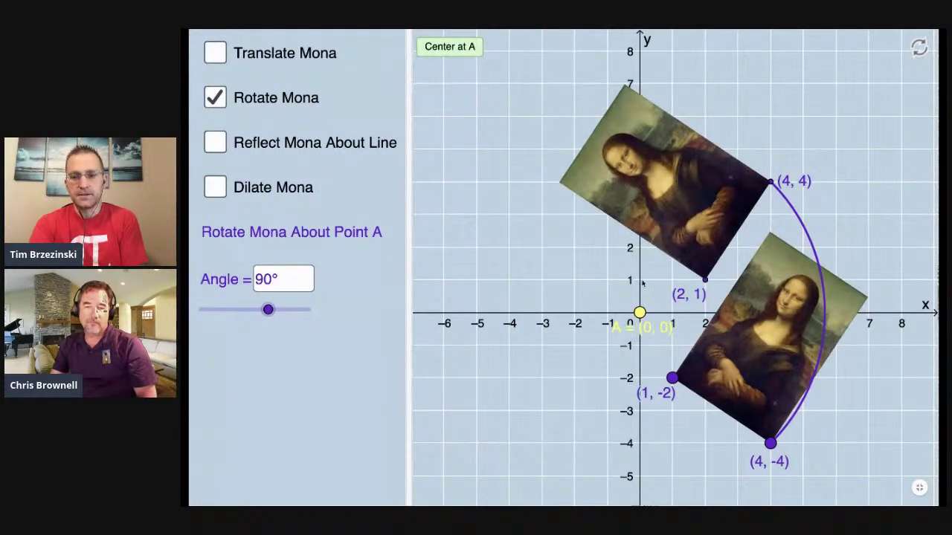
pyautogui.moveTo(638, 316)
pyautogui.mouseDown()
pyautogui.moveTo(644, 322)
pyautogui.moveTo(639, 313)
pyautogui.mouseUp()
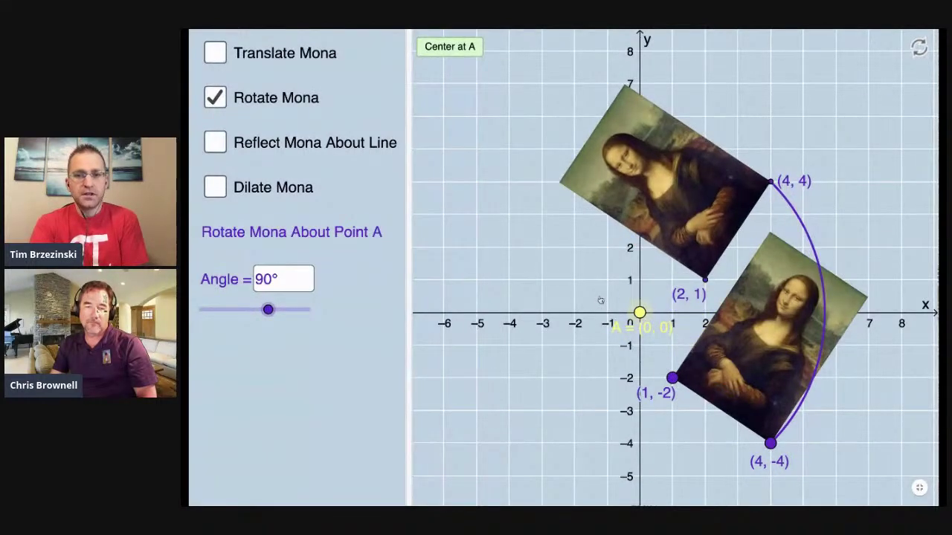
pyautogui.moveTo(268, 311)
pyautogui.mouseDown()
pyautogui.moveTo(232, 314)
pyautogui.moveTo(268, 316)
pyautogui.mouseUp()
pyautogui.click(269, 280)
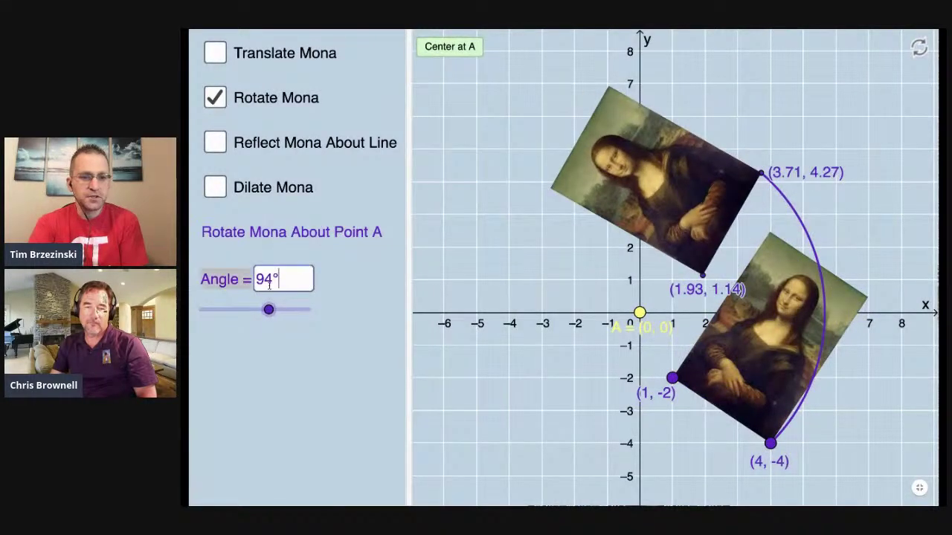
pyautogui.press('BackSpace')
pyautogui.write('0')
pyautogui.press('Return')
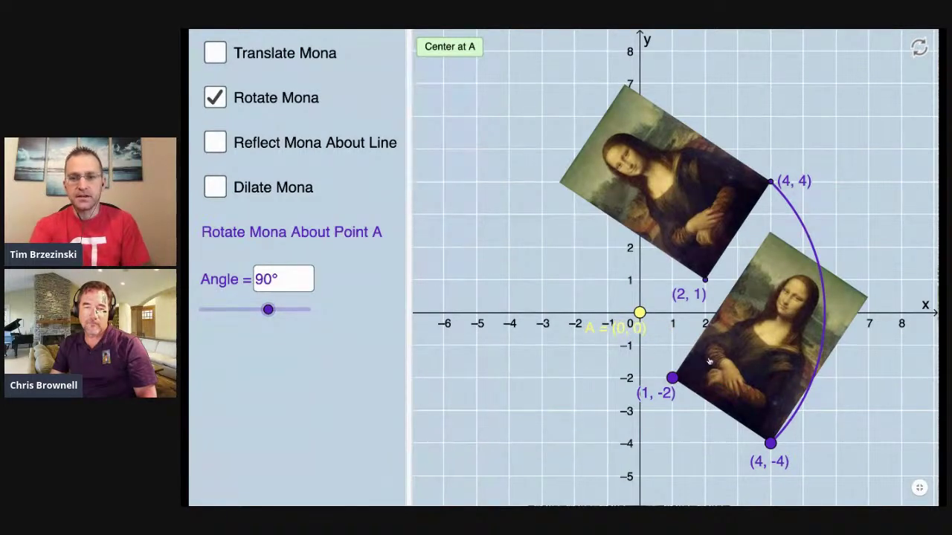
# Step: Reposition the original picture under the rotation so its two movable corners sit at (2, 3) and (5, 1)
pyautogui.moveTo(675, 385)
pyautogui.mouseDown()
pyautogui.moveTo(703, 383)
pyautogui.moveTo(705, 347)
pyautogui.moveTo(683, 370)
pyautogui.mouseUp()
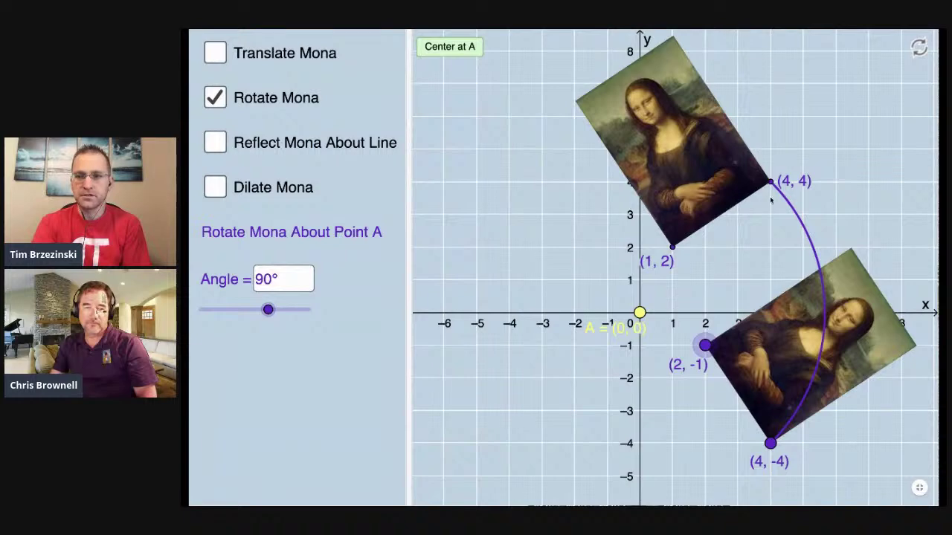
pyautogui.moveTo(767, 444); pyautogui.dragTo(803, 280)
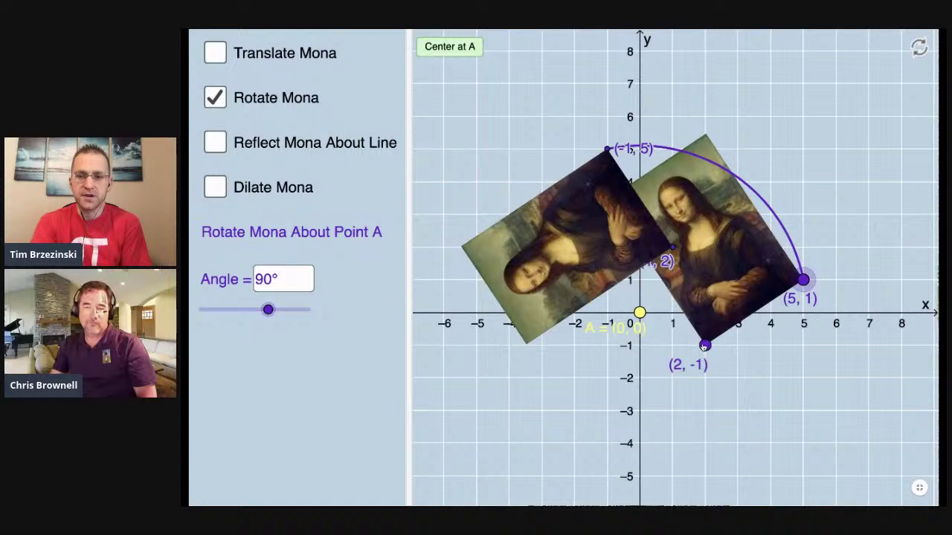
pyautogui.moveTo(703, 347); pyautogui.dragTo(706, 218)
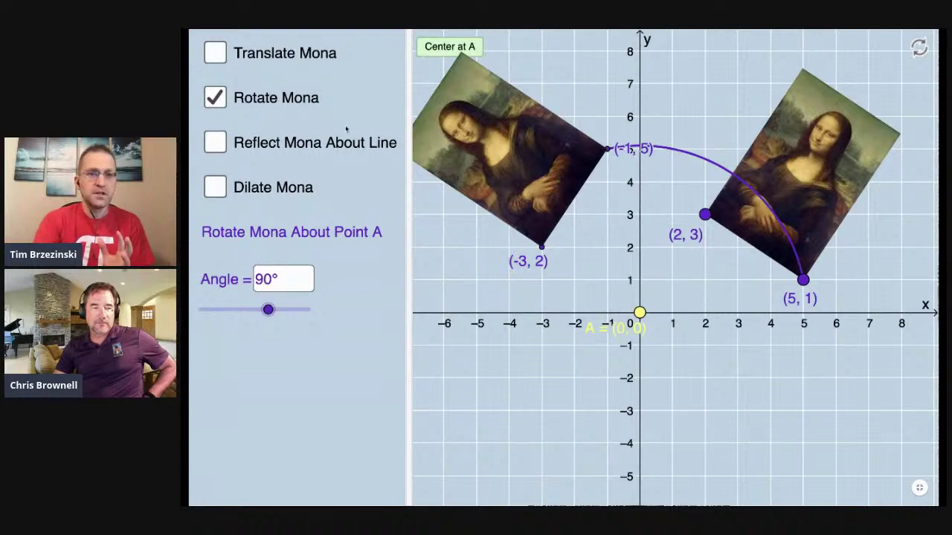
# Step: Switch to reflecting Mona about a line, changing the mirror line's slope and moving the picture's left corner to (3.53, 2.15)
pyautogui.click(320, 144)
pyautogui.moveTo(797, 148); pyautogui.dragTo(610, 250)
pyautogui.moveTo(704, 216); pyautogui.dragTo(755, 243)
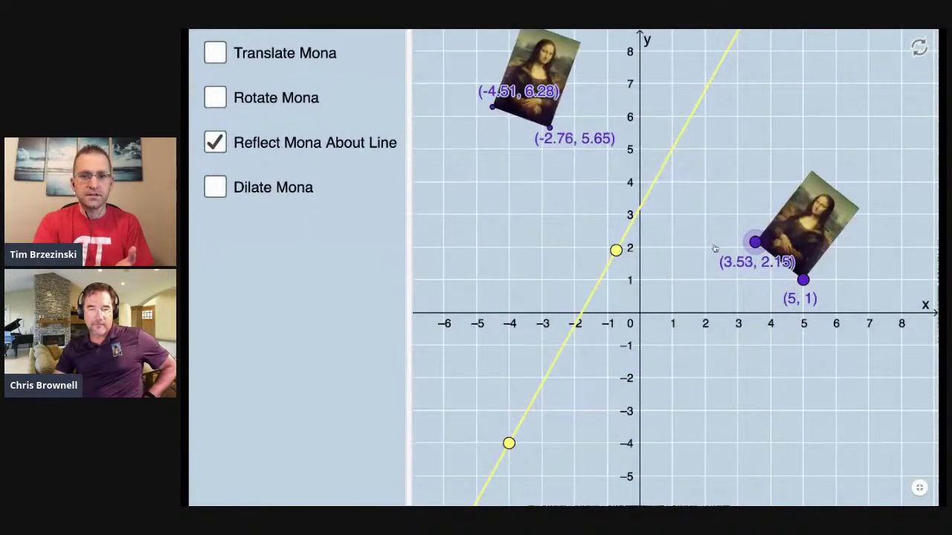
# Step: Switch to dilating Mona about point A with scale factor k set to 2
pyautogui.click(254, 187)
pyautogui.moveTo(275, 309)
pyautogui.mouseDown()
pyautogui.moveTo(286, 310)
pyautogui.moveTo(250, 311)
pyautogui.moveTo(288, 311)
pyautogui.mouseUp()
pyautogui.moveTo(532, 192); pyautogui.dragTo(418, 260)
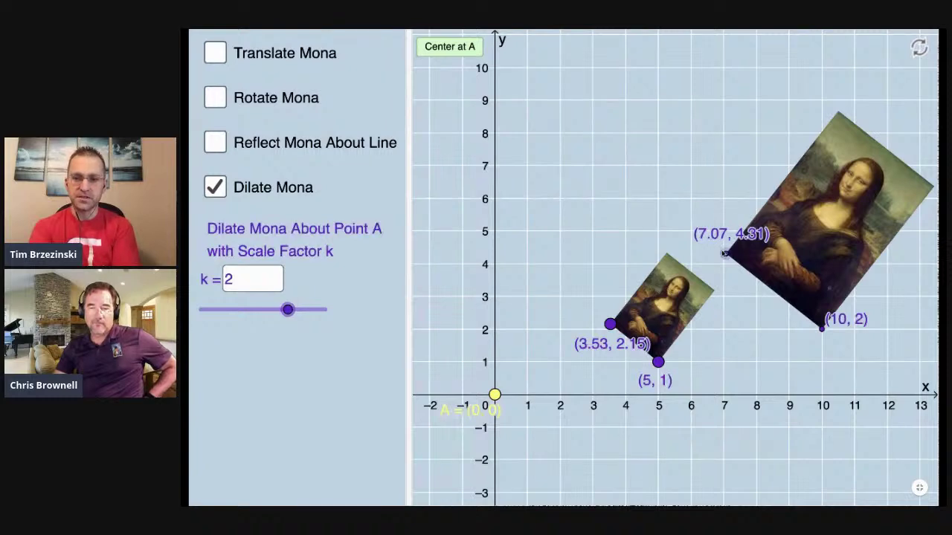
# Step: Set the dilation's scale factor k to -0.5 and move center A to (0, 1), then leave full screen
pyautogui.moveTo(282, 313); pyautogui.dragTo(257, 316)
pyautogui.moveTo(518, 202); pyautogui.dragTo(634, 120)
pyautogui.moveTo(597, 321); pyautogui.dragTo(598, 286)
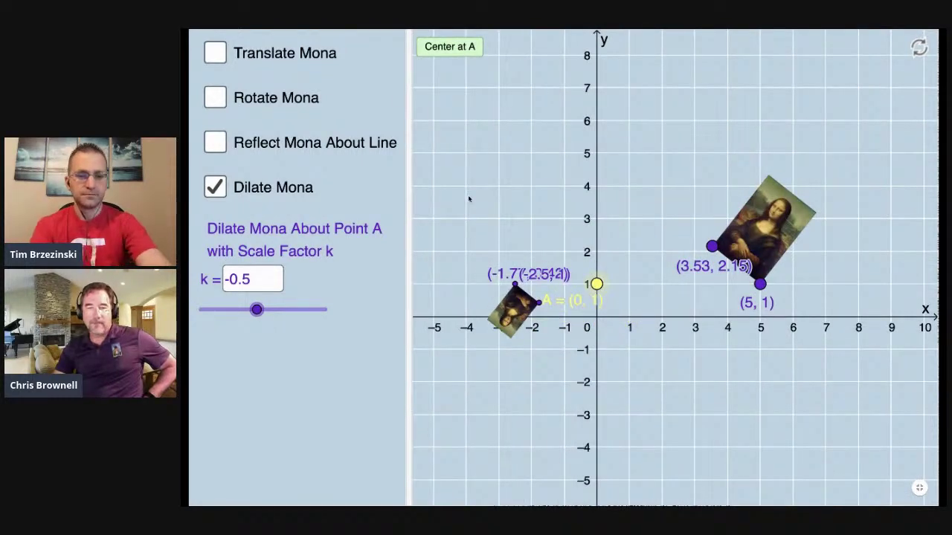
pyautogui.press('Escape')
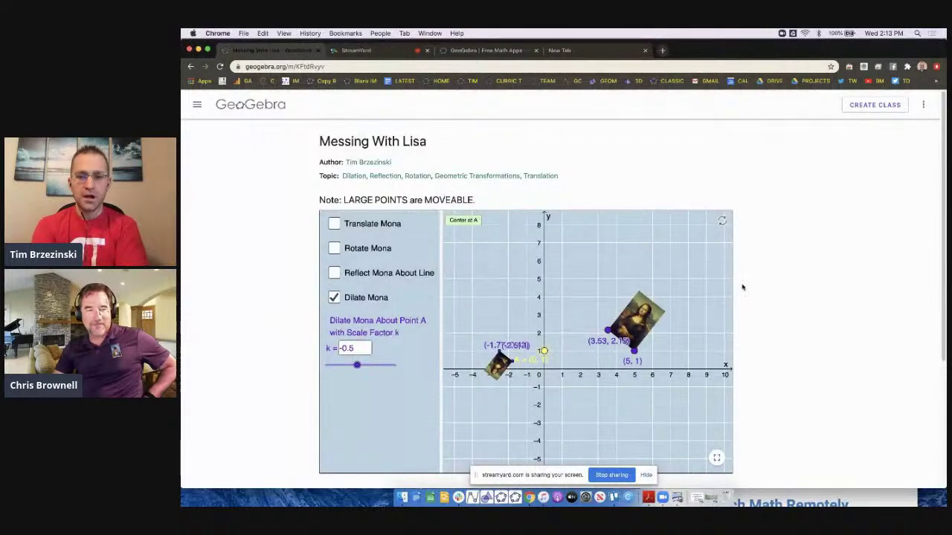
# Step: Return to the GeoGebra home page and search the classroom resources for "pythagorean theorem"
pyautogui.click(267, 106)
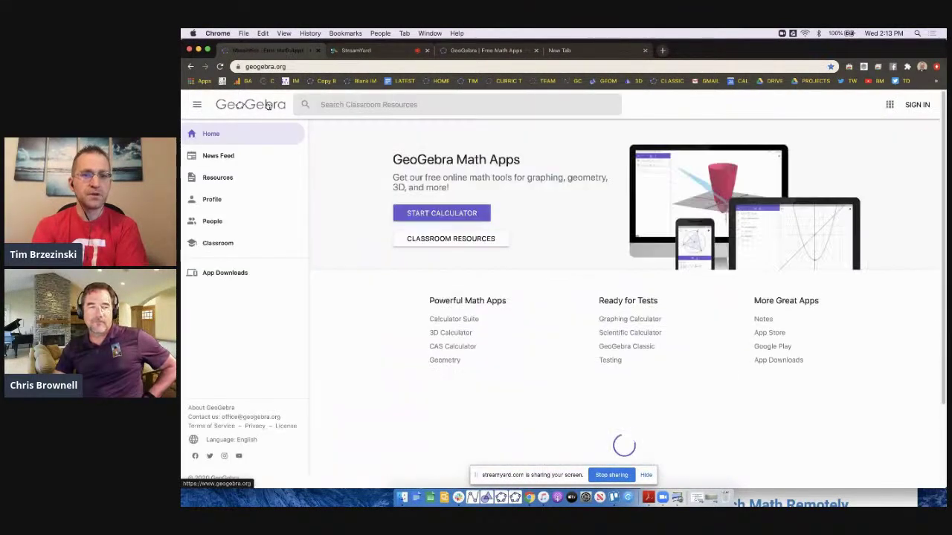
pyautogui.click(452, 105)
pyautogui.write('pyt')
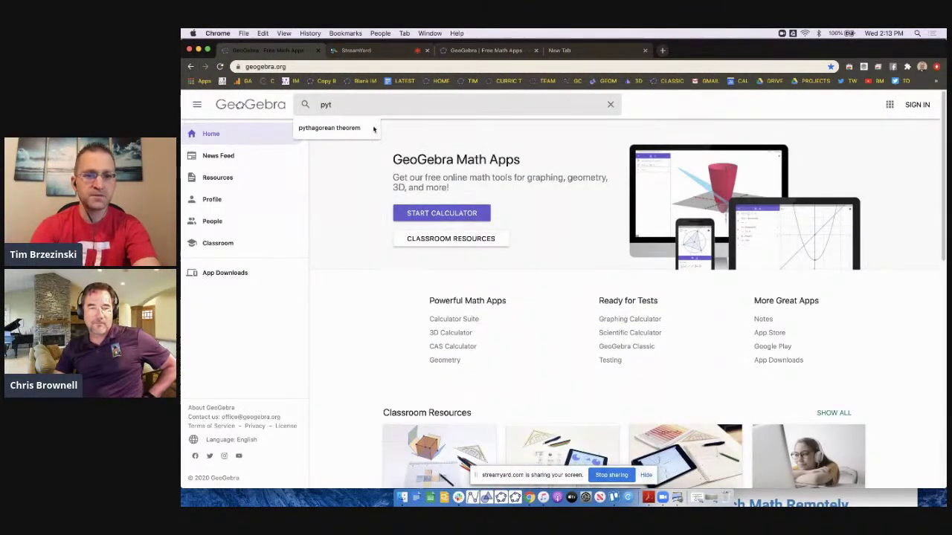
pyautogui.click(363, 128)
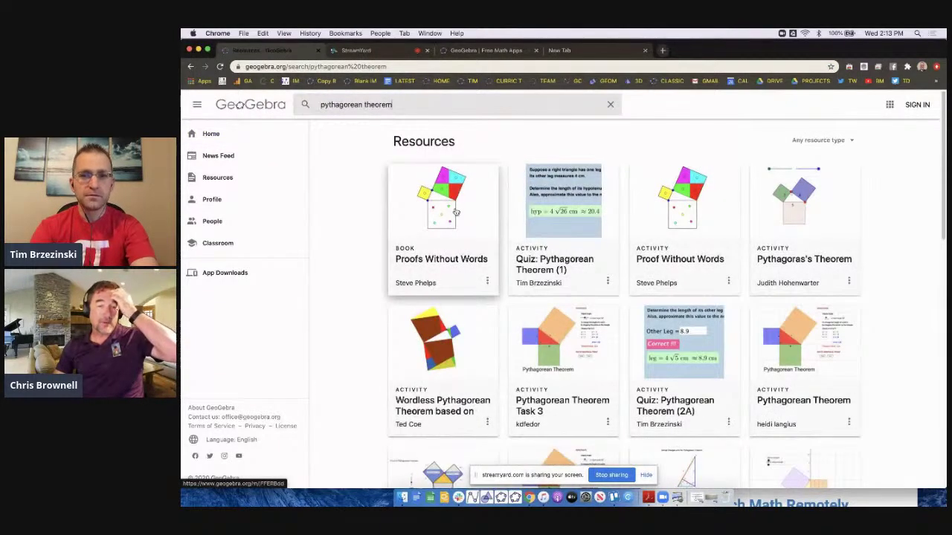
# Step: Open the Proofs Without Words book from the results and visit its author's profile page
pyautogui.click(449, 214)
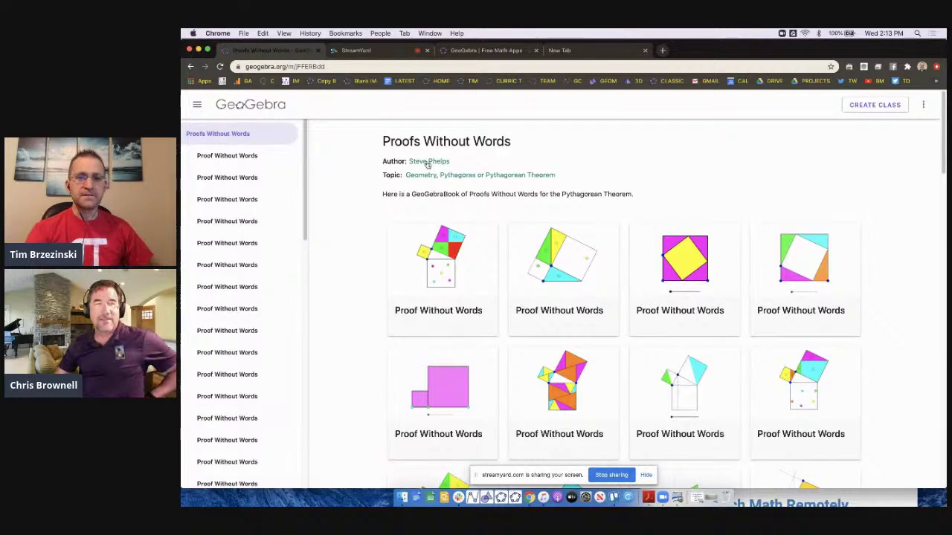
pyautogui.click(429, 163)
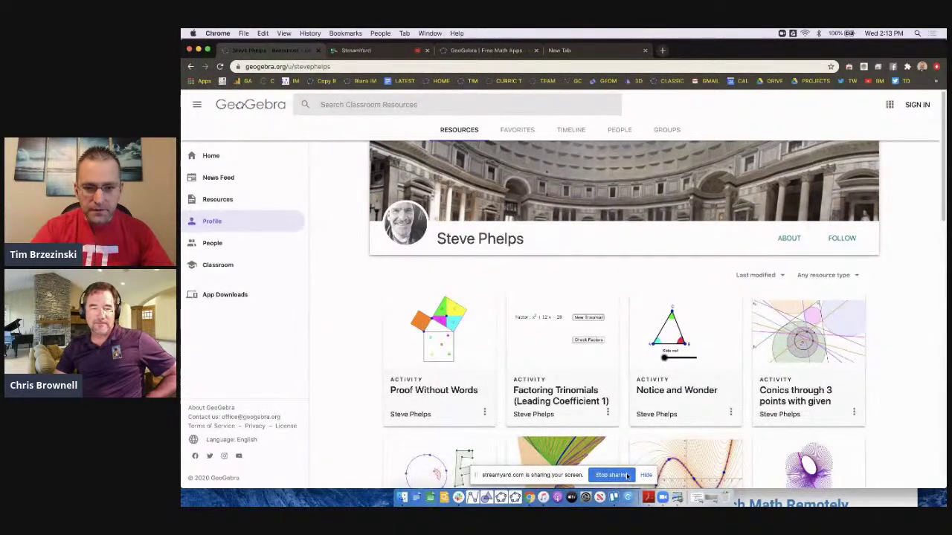
pyautogui.click(611, 475)
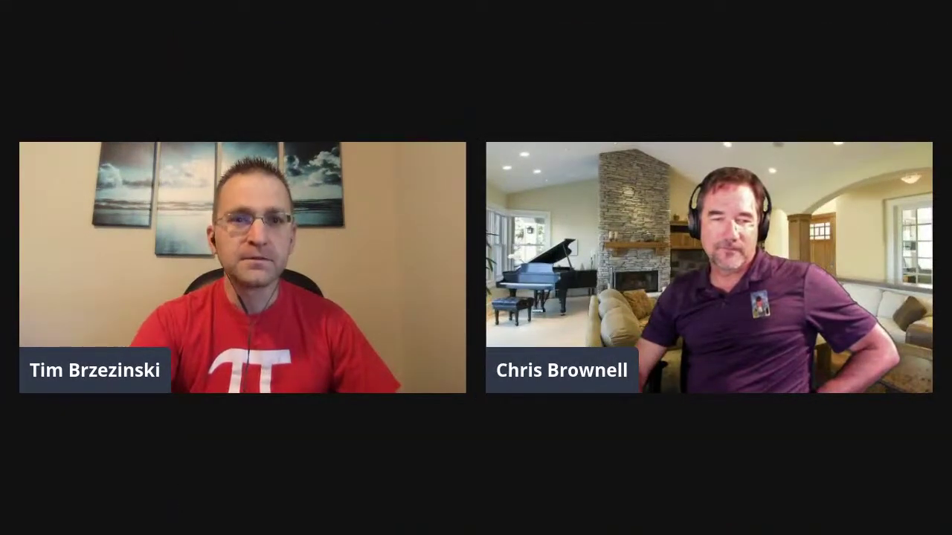
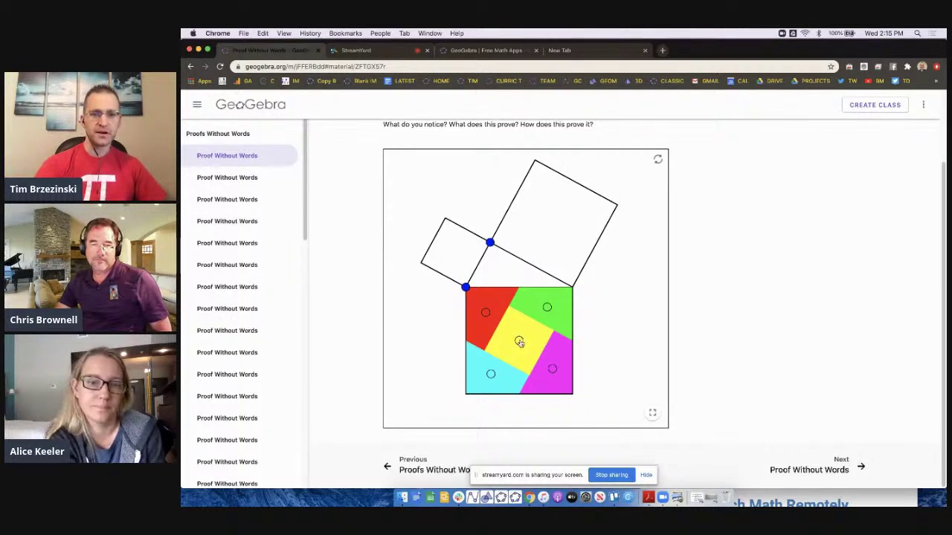
# Step: Adjust the right-angle vertex in the first proof and page through the second to fifth proofs of the book
pyautogui.moveTo(490, 242)
pyautogui.mouseDown()
pyautogui.moveTo(473, 256)
pyautogui.moveTo(503, 235)
pyautogui.moveTo(490, 243)
pyautogui.mouseUp()
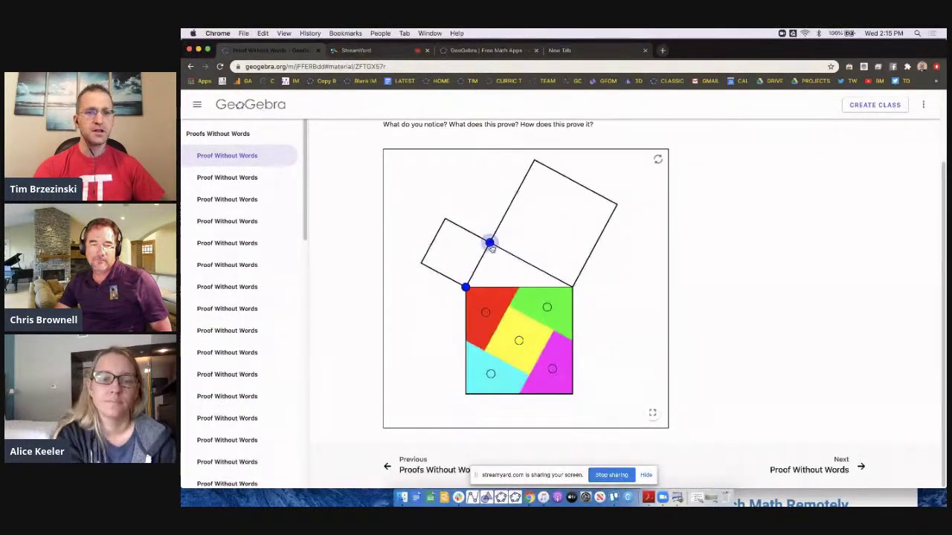
pyautogui.click(269, 185)
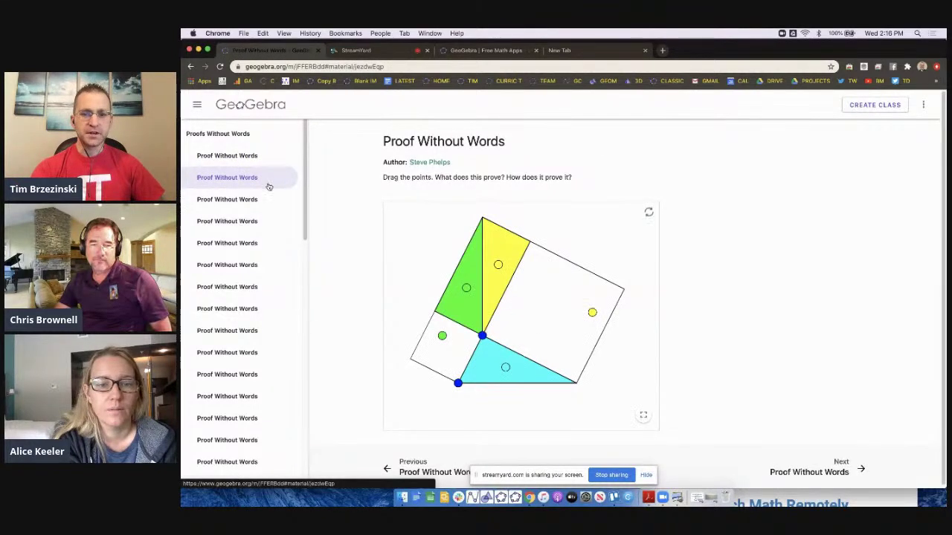
pyautogui.click(242, 202)
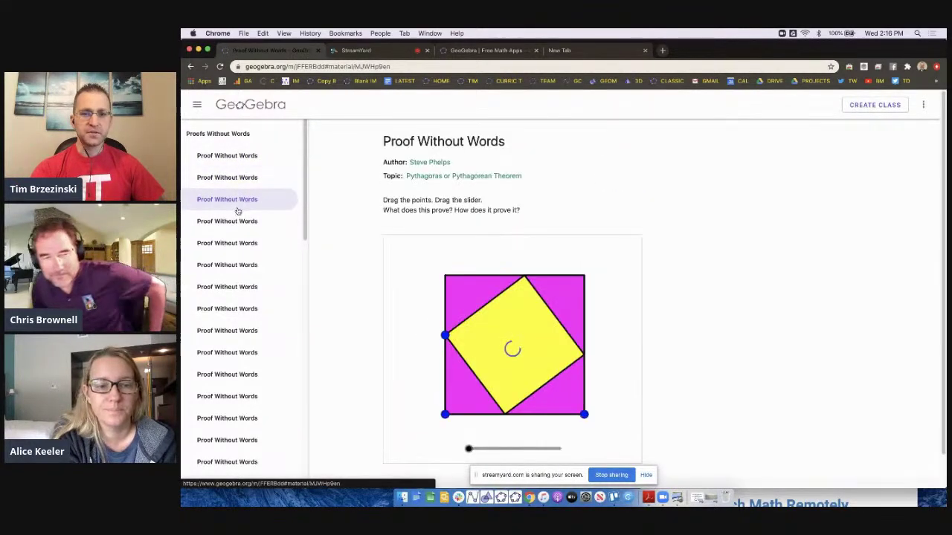
pyautogui.click(238, 227)
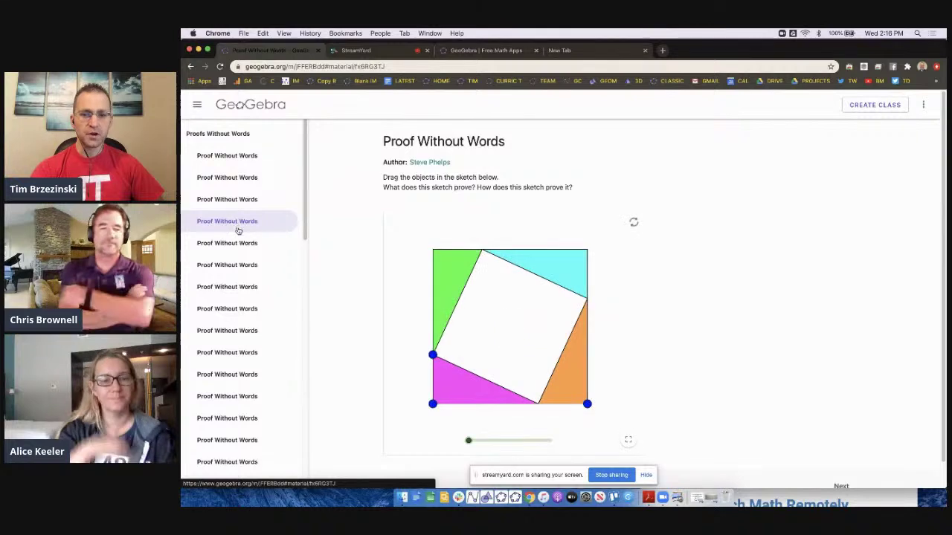
pyautogui.click(240, 246)
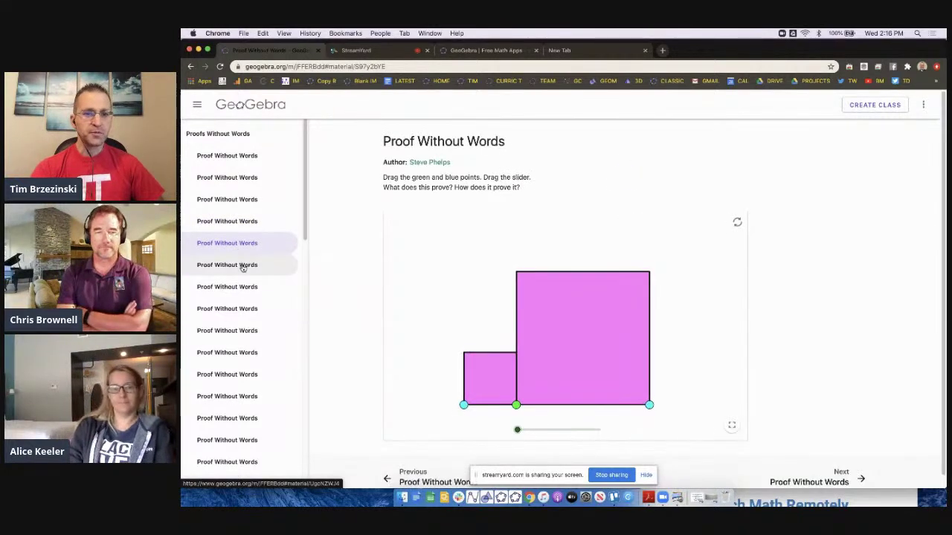
# Step: Open the sixth proof and move its triangle's right-angle vertex slightly up and to the right
pyautogui.click(243, 266)
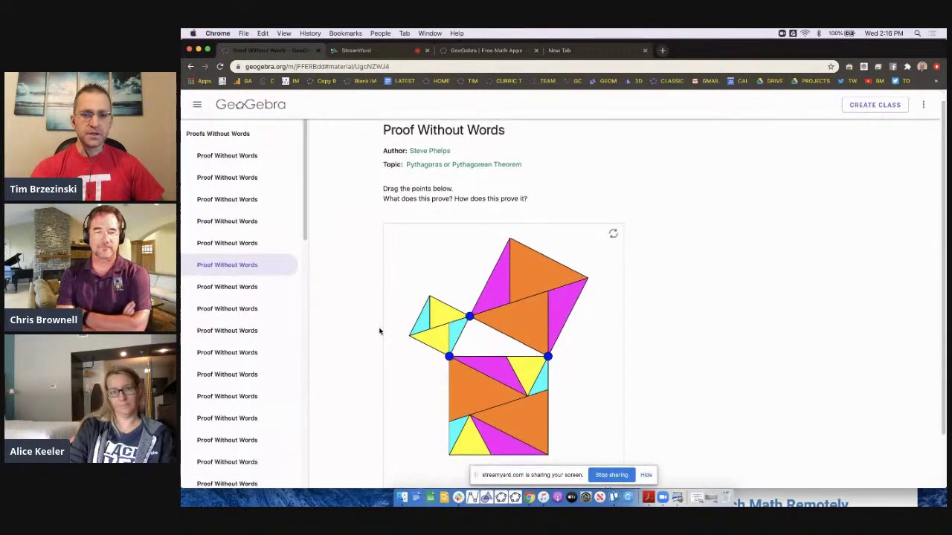
pyautogui.scroll(-1, 379, 331)
pyautogui.moveTo(470, 288)
pyautogui.mouseDown()
pyautogui.moveTo(489, 281)
pyautogui.moveTo(458, 296)
pyautogui.moveTo(479, 280)
pyautogui.mouseUp()
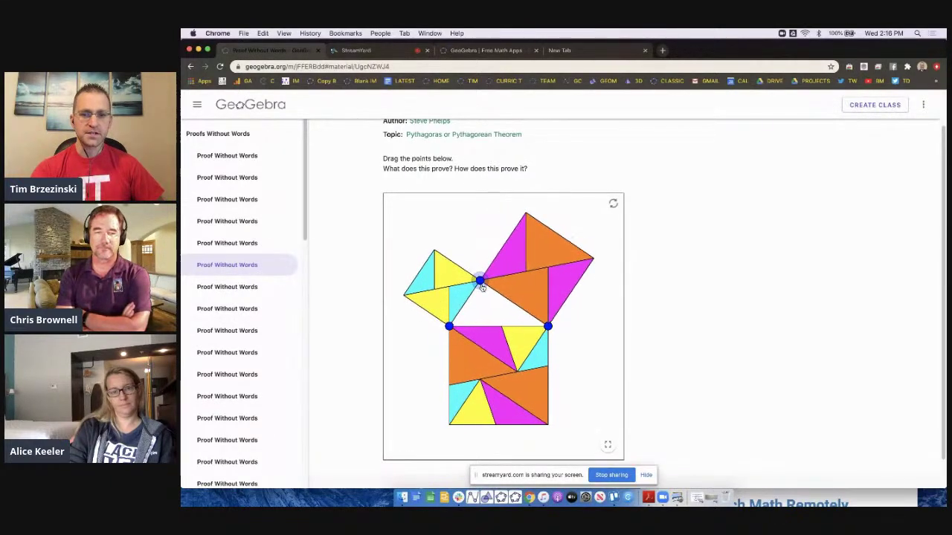
# Step: View the seventh proof in the book and return to the first one
pyautogui.click(267, 294)
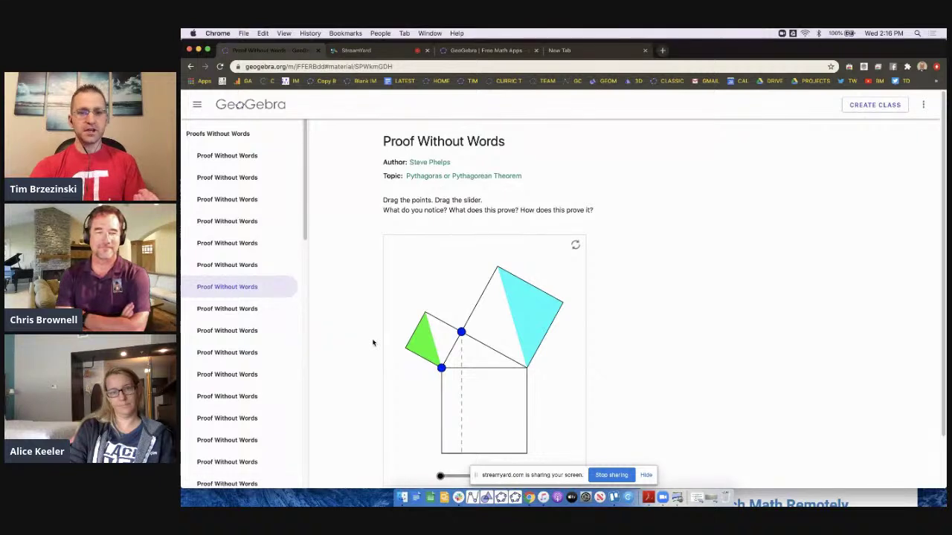
pyautogui.scroll(-1, 374, 342)
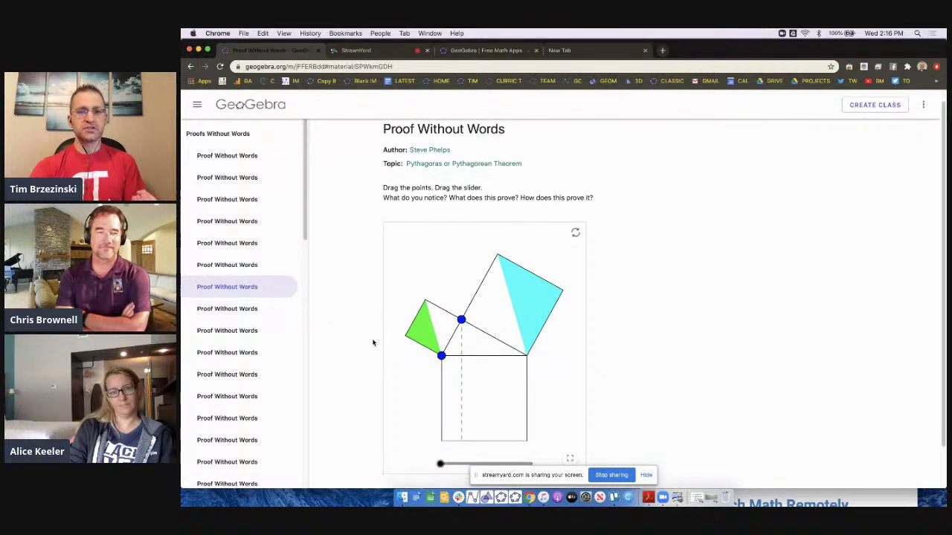
pyautogui.click(252, 156)
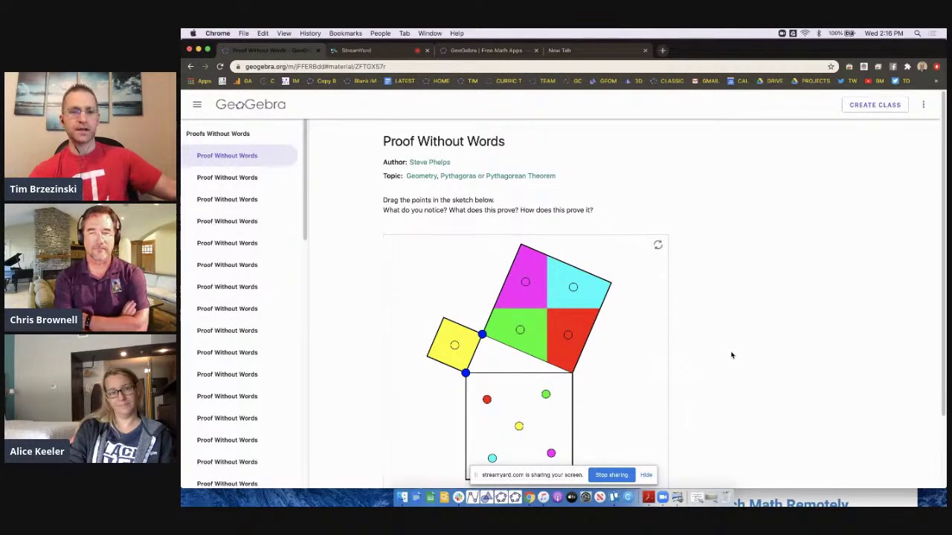
pyautogui.scroll(-3, 732, 355)
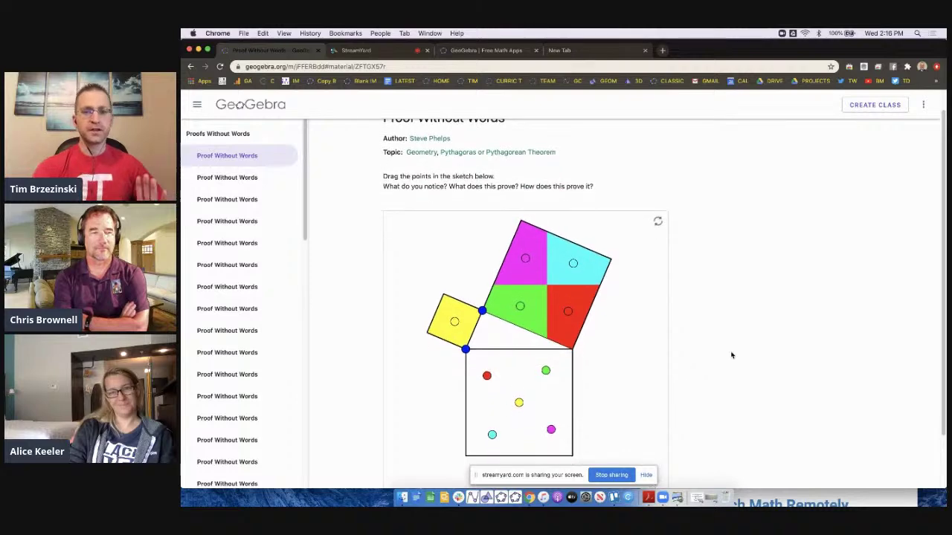
# Step: Return to the GeoGebra home page and take a magnified look at its Classroom Resources entry
pyautogui.click(251, 105)
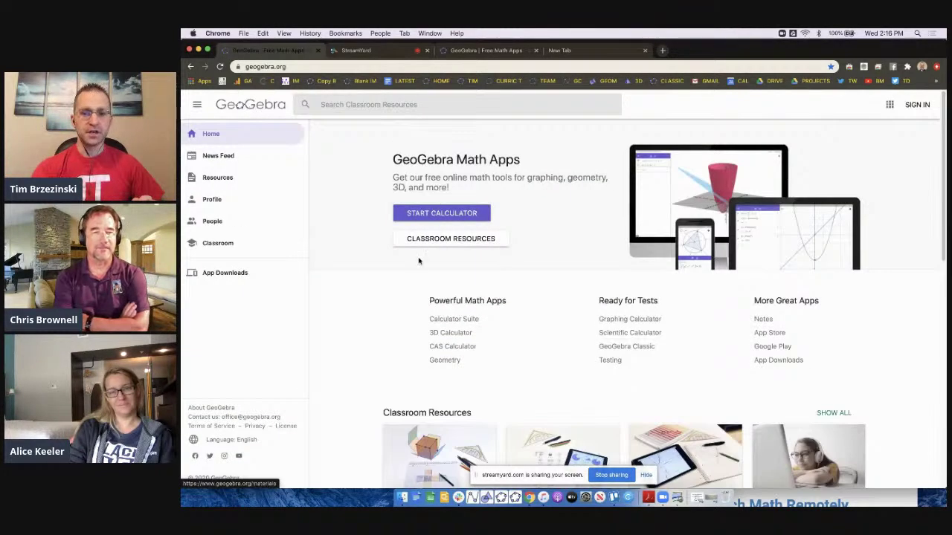
pyautogui.scroll(-1, 421, 266)
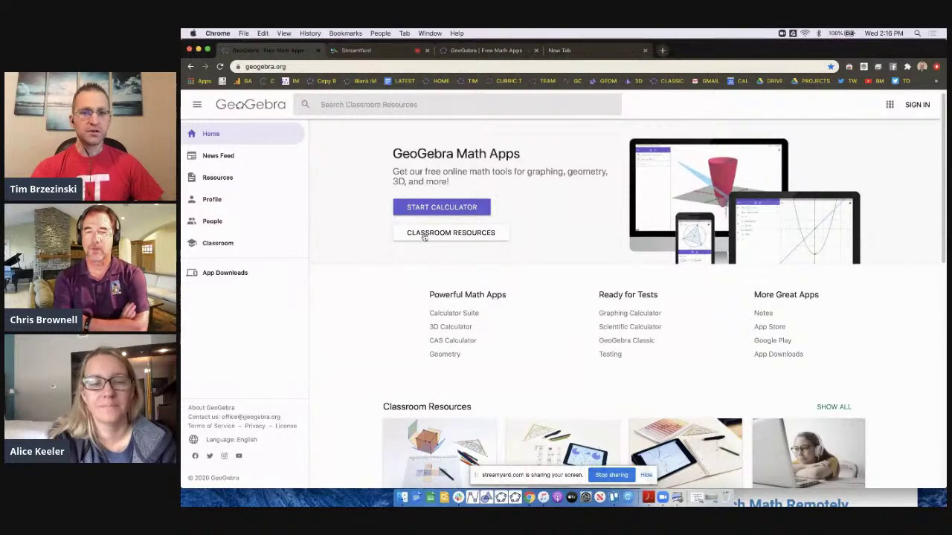
pyautogui.keyDown('ctrl'); pyautogui.scroll(5, 448, 241); pyautogui.keyUp('ctrl')
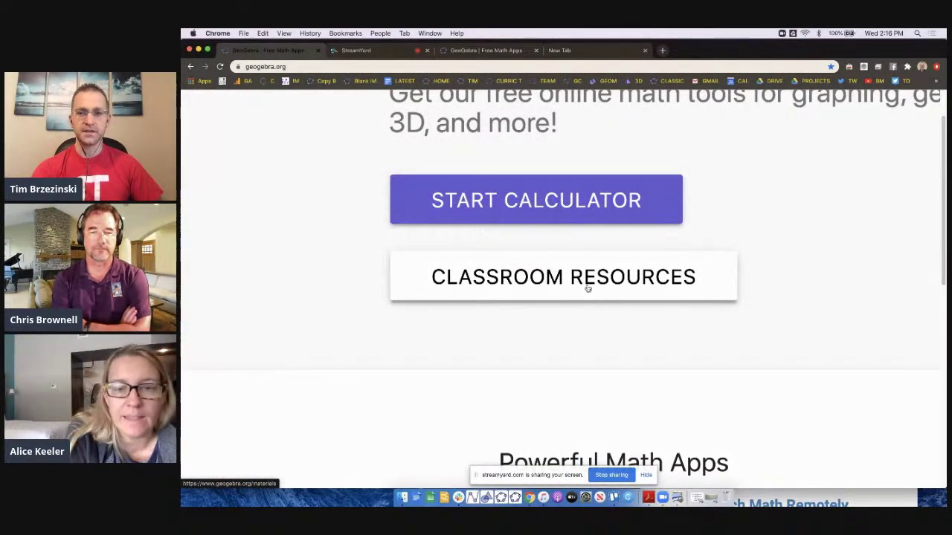
pyautogui.keyDown('ctrl'); pyautogui.scroll(-5, 588, 288); pyautogui.keyUp('ctrl')
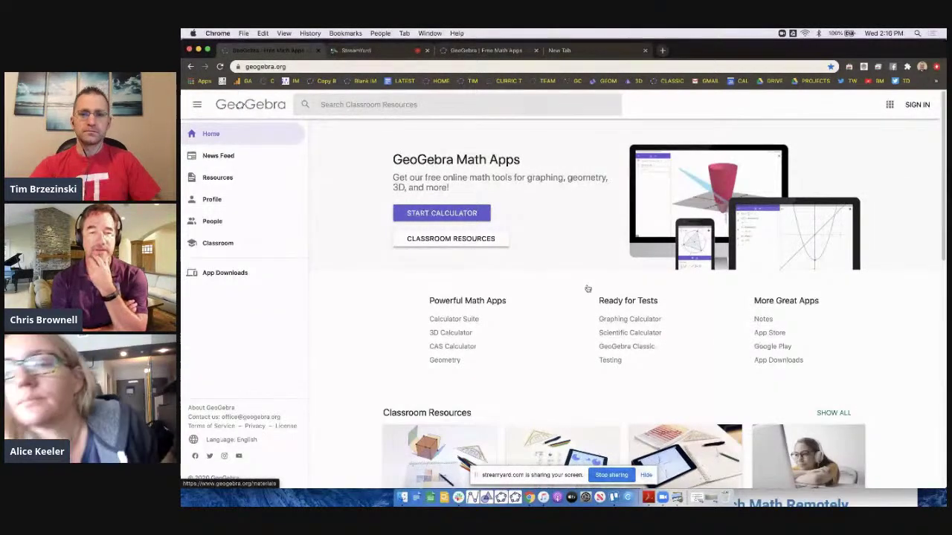
pyautogui.scroll(-1, 545, 315)
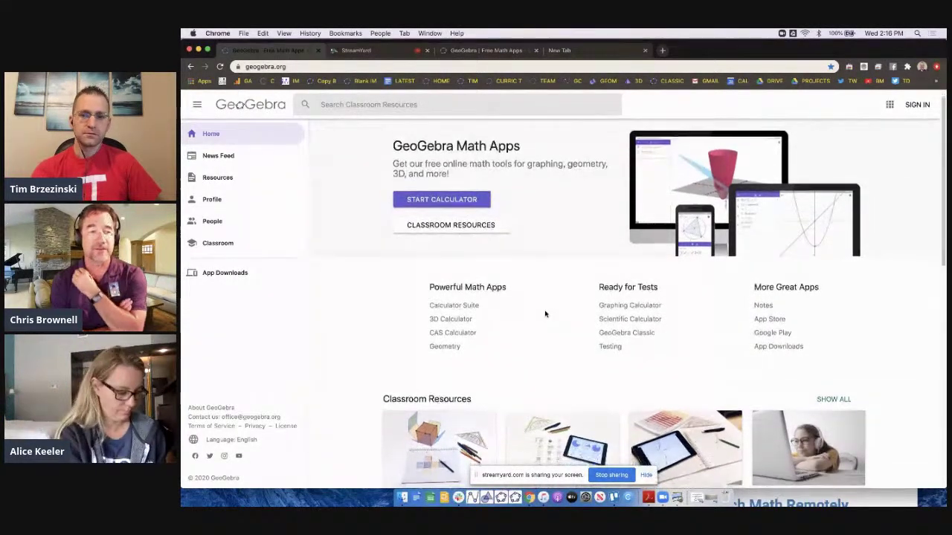
# Step: Search the classroom resources for "probability"
pyautogui.click(459, 104)
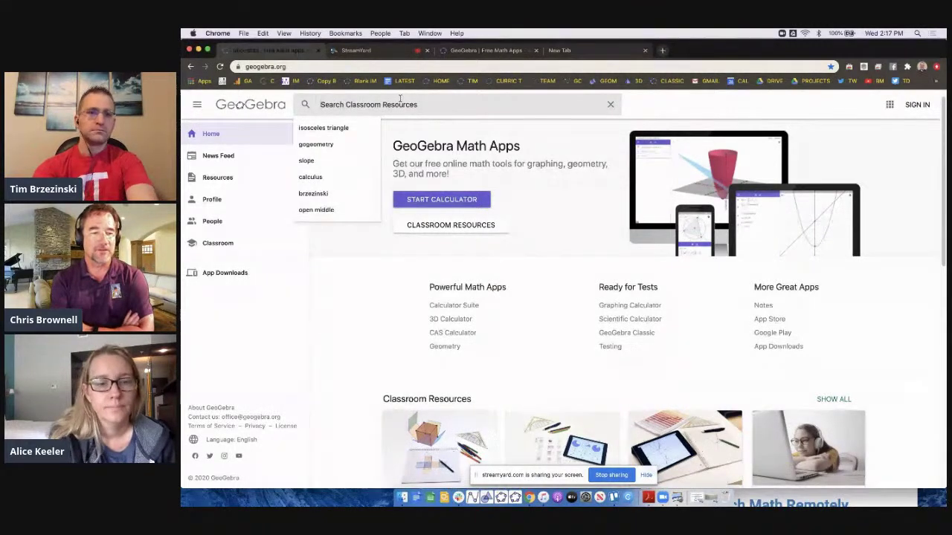
pyautogui.write('prob')
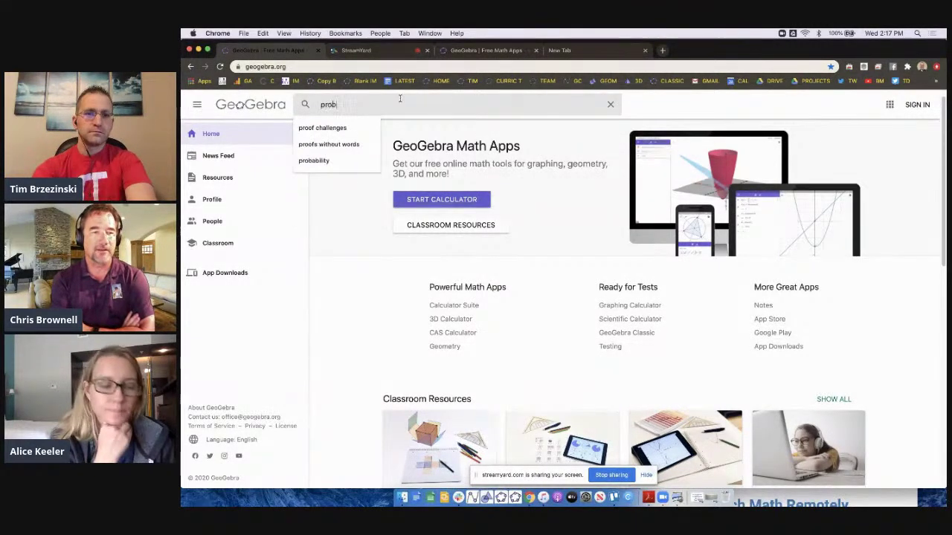
pyautogui.write('ability')
pyautogui.press('Return')
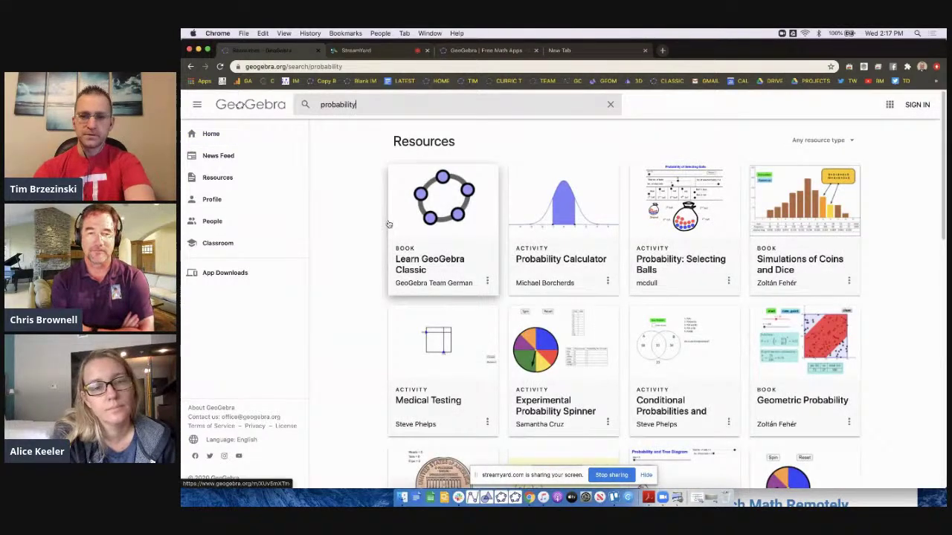
# Step: Look through the probability results to survey the available activities and books
pyautogui.scroll(-3, 400, 249)
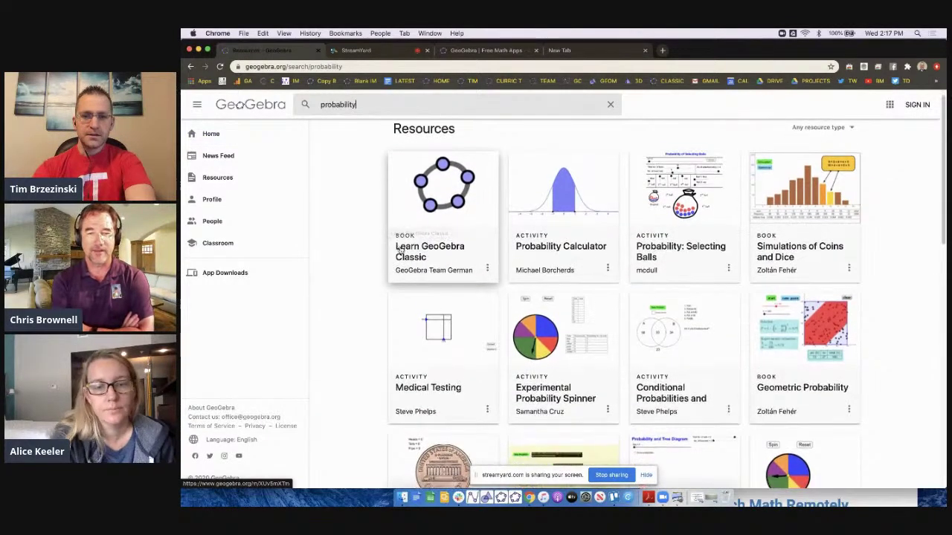
pyautogui.scroll(-3, 400, 250)
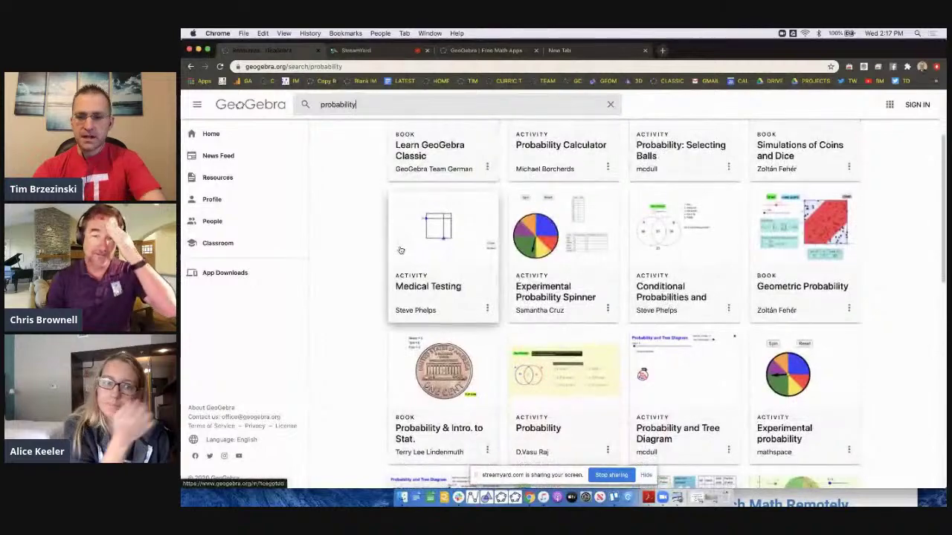
pyautogui.scroll(-4, 400, 250)
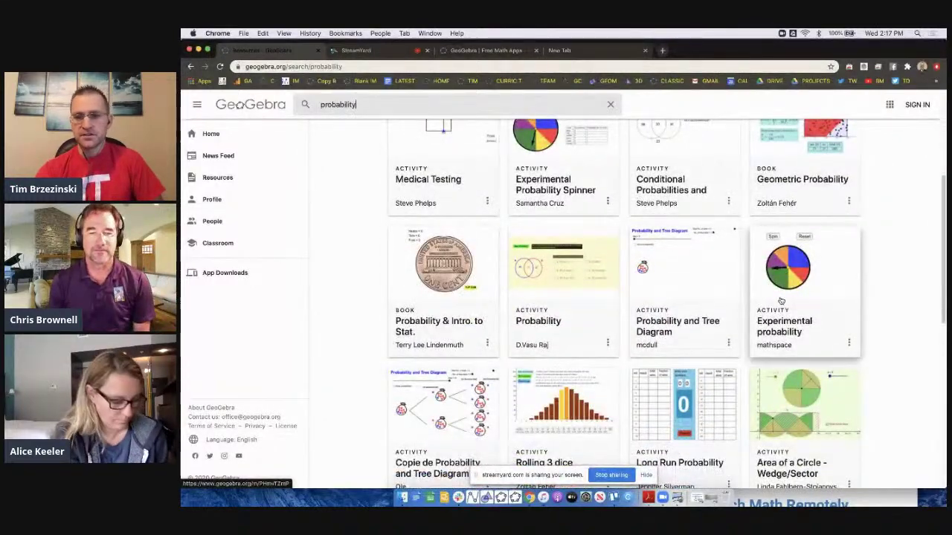
pyautogui.scroll(-9, 452, 384)
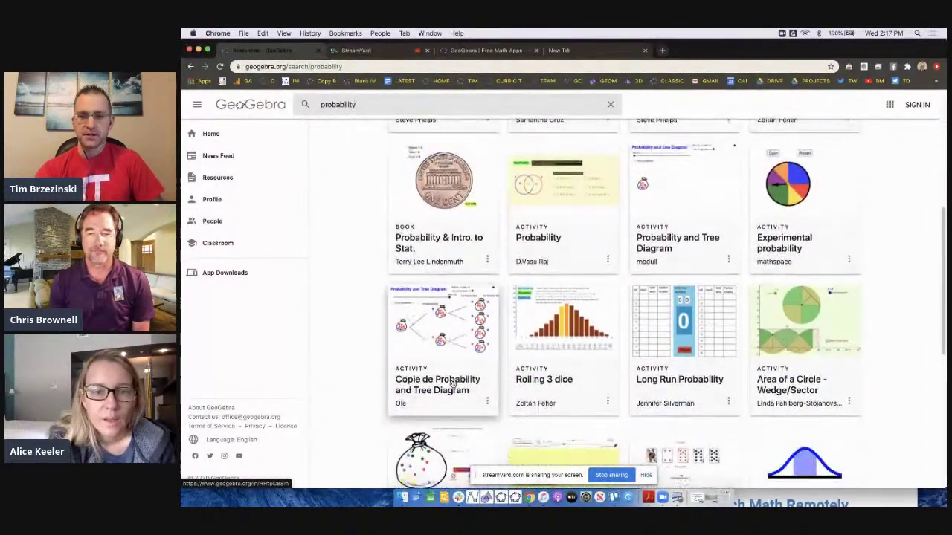
pyautogui.scroll(20, 453, 384)
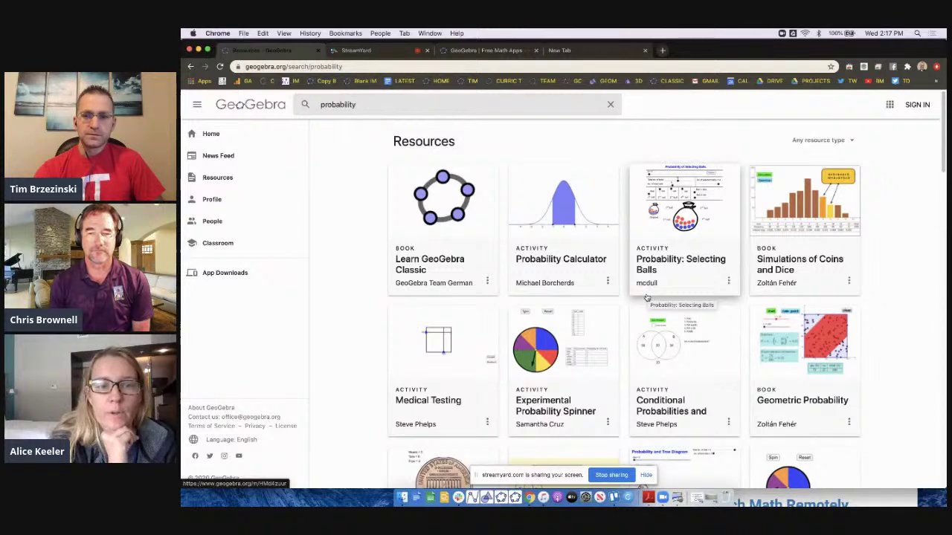
pyautogui.scroll(-3, 476, 369)
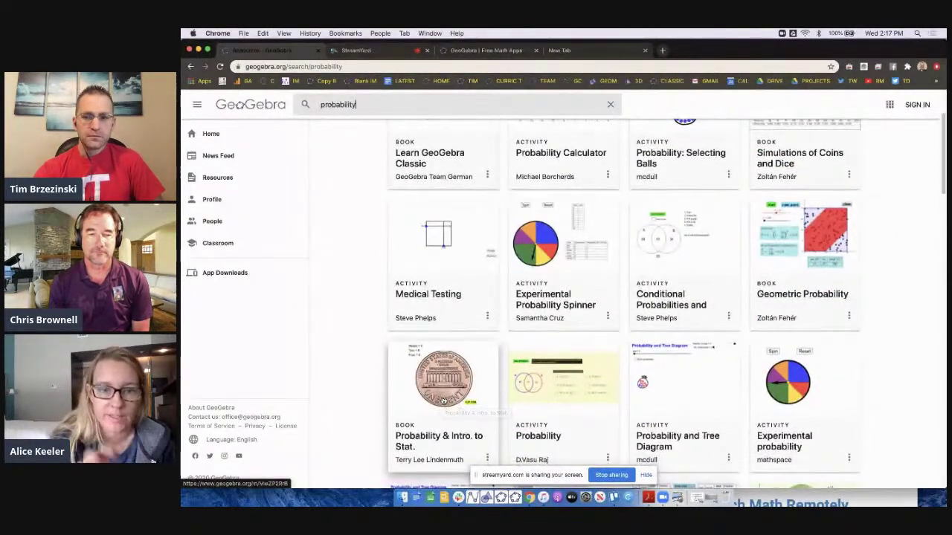
pyautogui.scroll(1, 443, 403)
pyautogui.scroll(3, 443, 401)
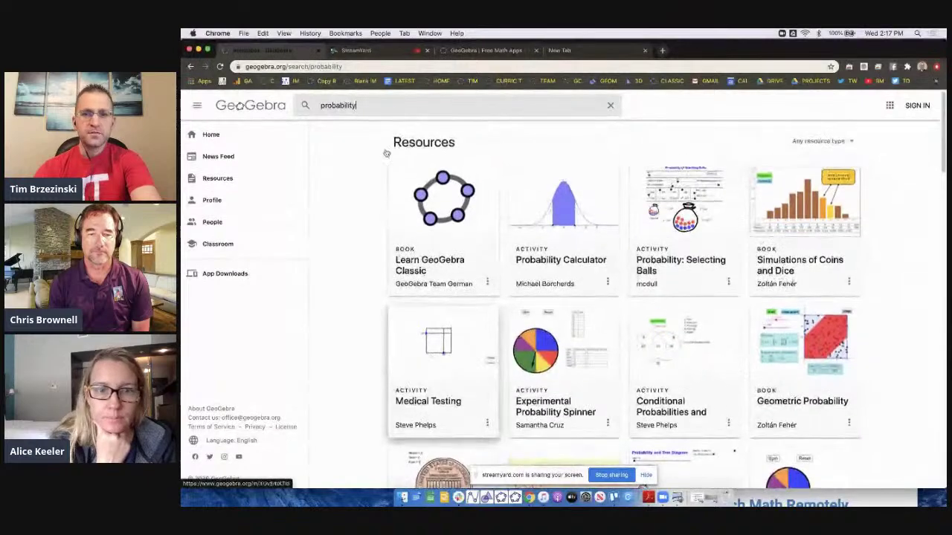
# Step: Search the classroom resources for "money" and open the Cash Register activity
pyautogui.moveTo(372, 102); pyautogui.dragTo(310, 102)
pyautogui.write('money')
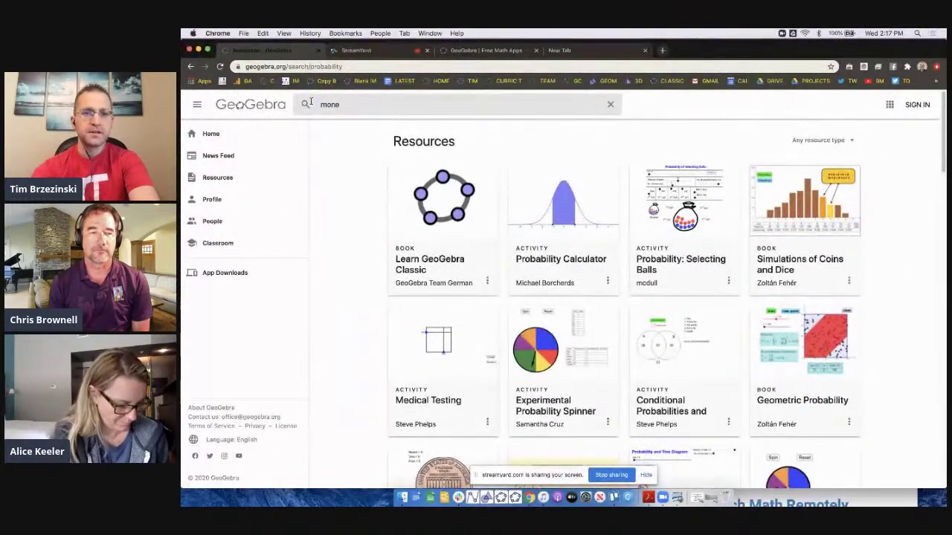
pyautogui.press('Return')
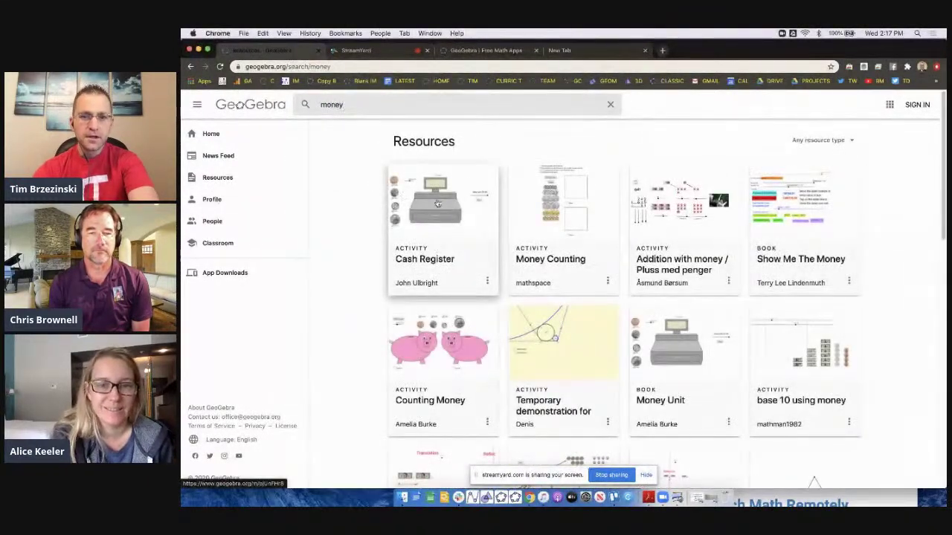
pyautogui.click(439, 214)
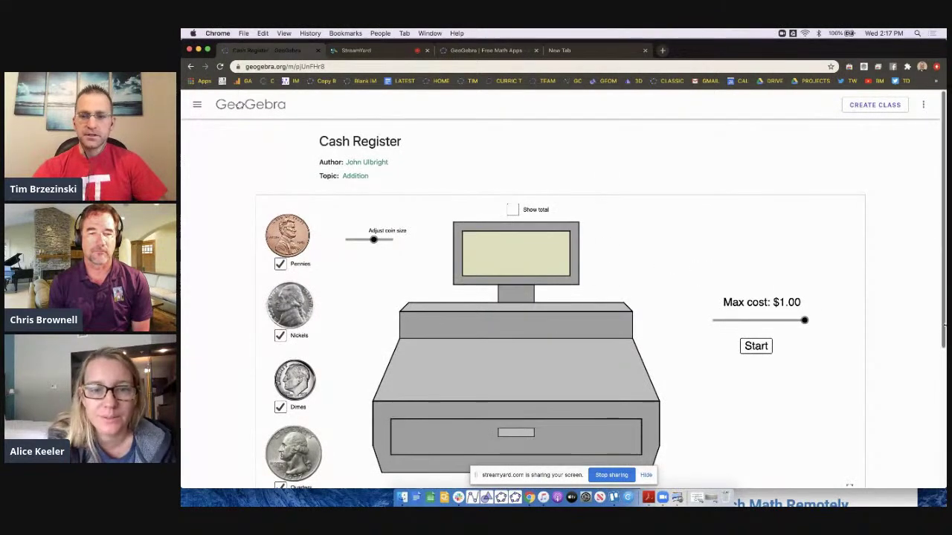
pyautogui.scroll(-2, 927, 335)
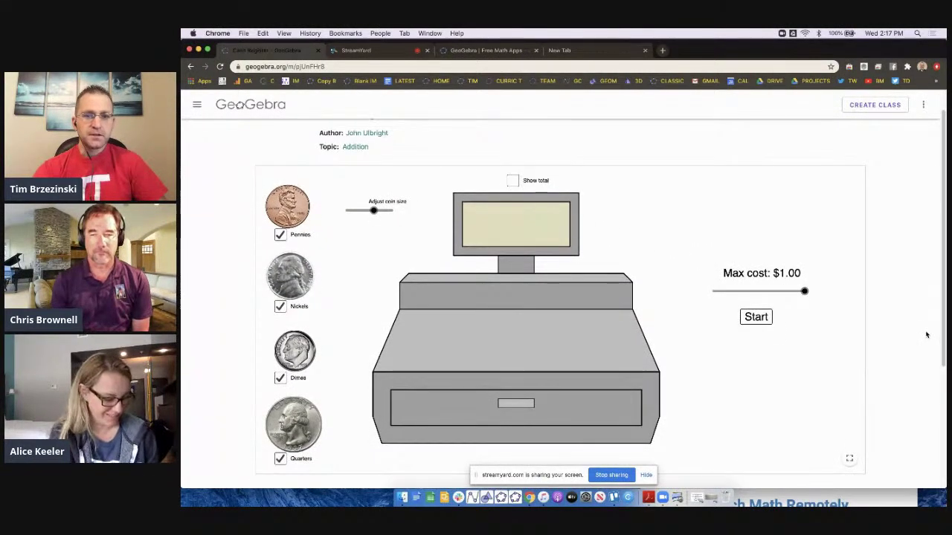
# Step: Show the running total for the toy top purchase and place two quarters side by side on the cash register
pyautogui.click(512, 175)
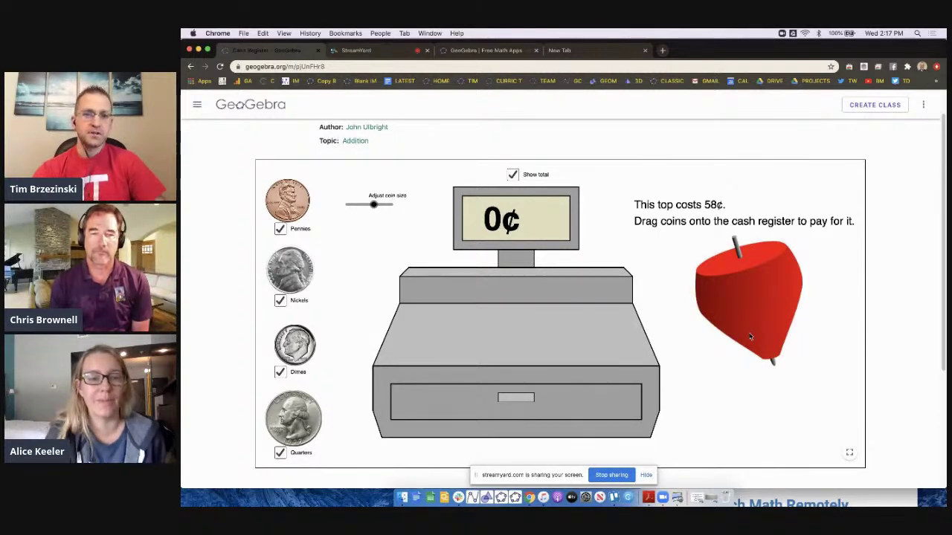
pyautogui.moveTo(297, 419); pyautogui.dragTo(455, 334)
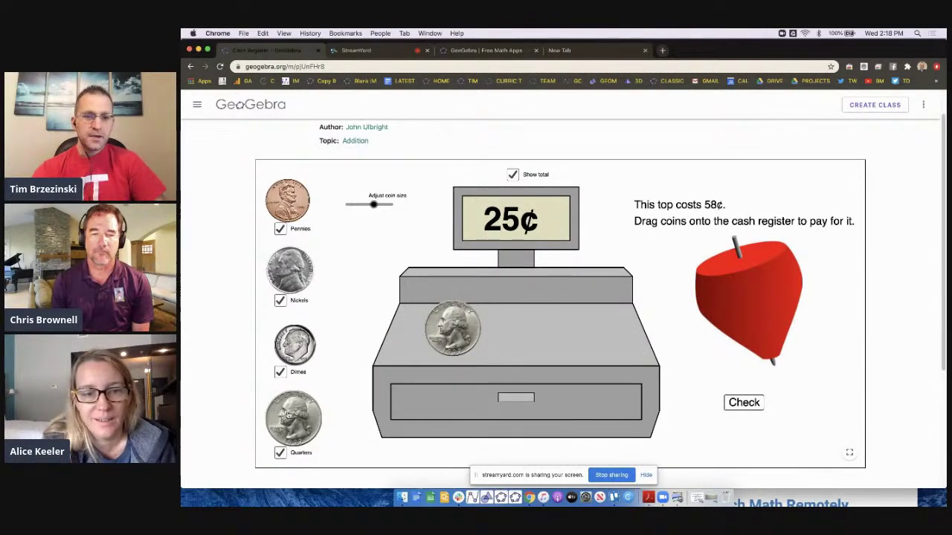
pyautogui.moveTo(300, 423); pyautogui.dragTo(512, 336)
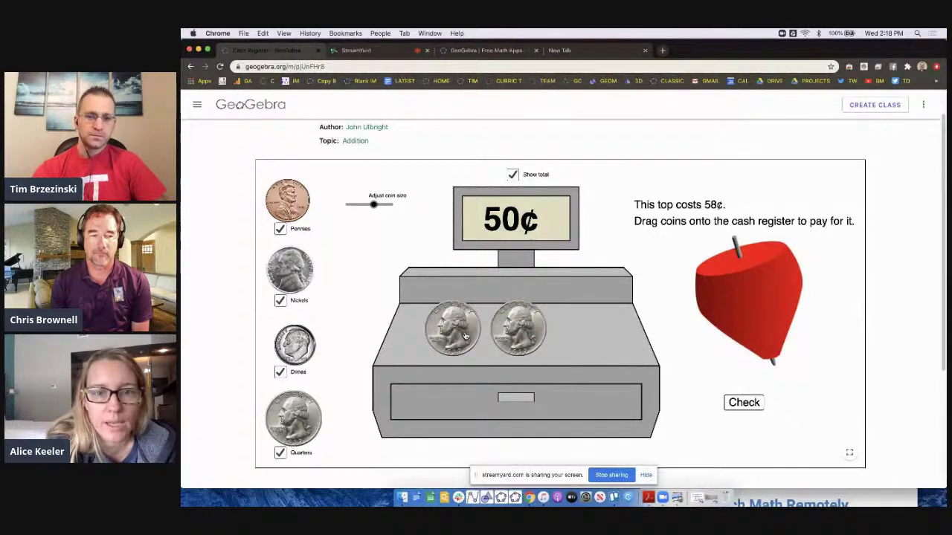
pyautogui.moveTo(460, 335); pyautogui.dragTo(451, 336)
pyautogui.moveTo(520, 338); pyautogui.dragTo(508, 338)
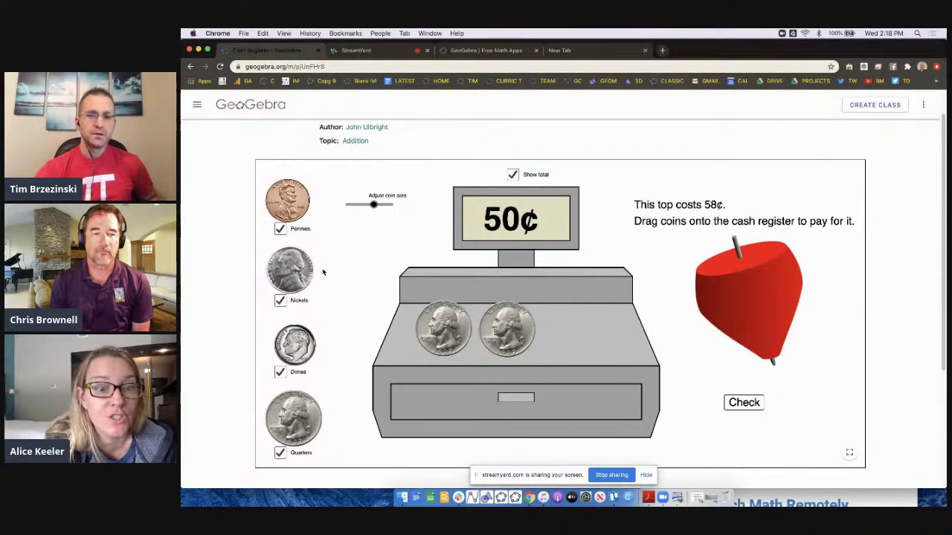
# Step: Add one nickel and three pennies to the register to pay for the top, and check the payment
pyautogui.moveTo(298, 271); pyautogui.dragTo(556, 327)
pyautogui.moveTo(297, 209); pyautogui.dragTo(547, 348)
pyautogui.moveTo(289, 212); pyautogui.dragTo(588, 326)
pyautogui.moveTo(292, 211); pyautogui.dragTo(559, 337)
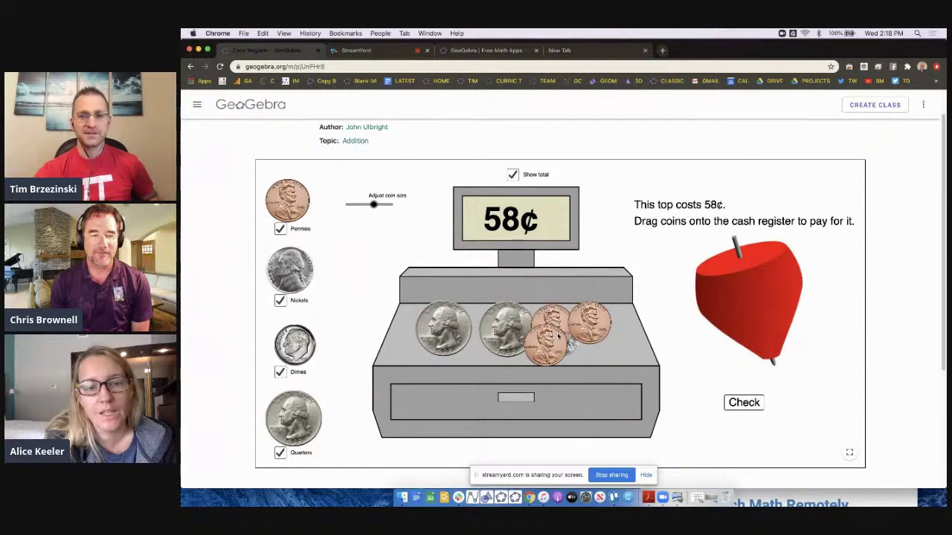
pyautogui.click(744, 405)
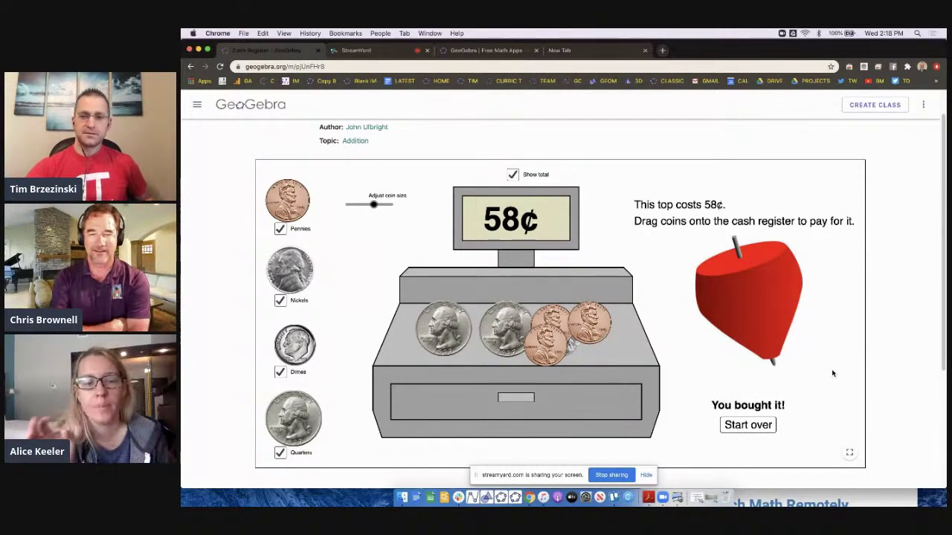
# Step: Start the Cash Register activity over and begin a new round with another item to buy
pyautogui.click(748, 426)
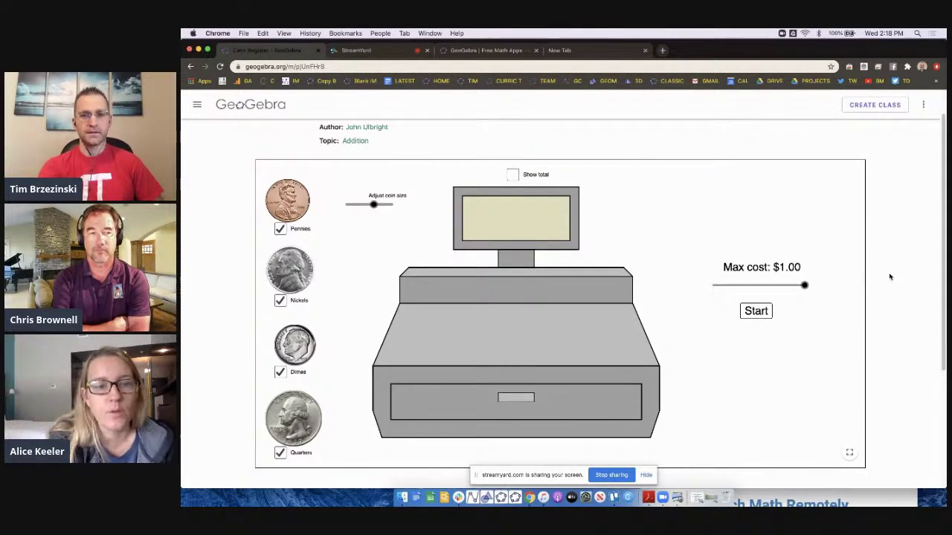
pyautogui.scroll(2, 889, 277)
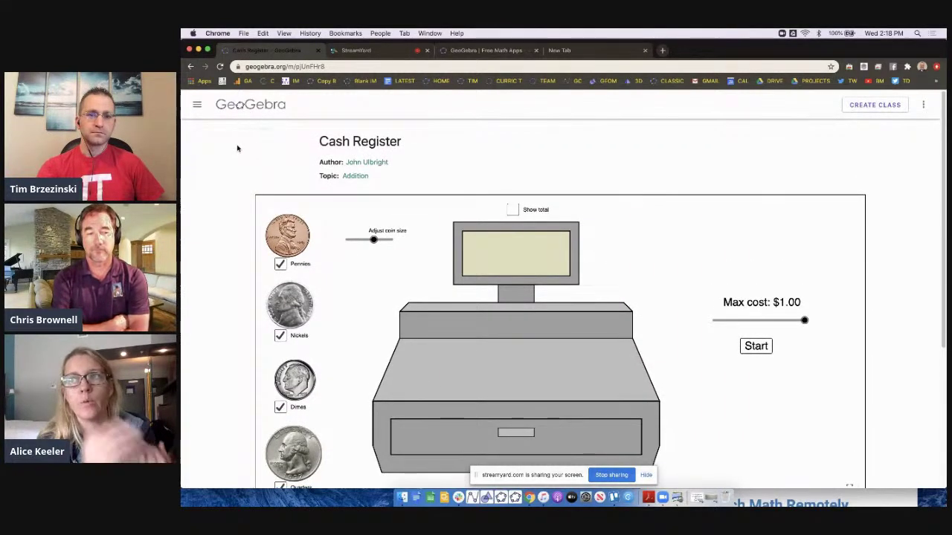
pyautogui.scroll(-2, 238, 149)
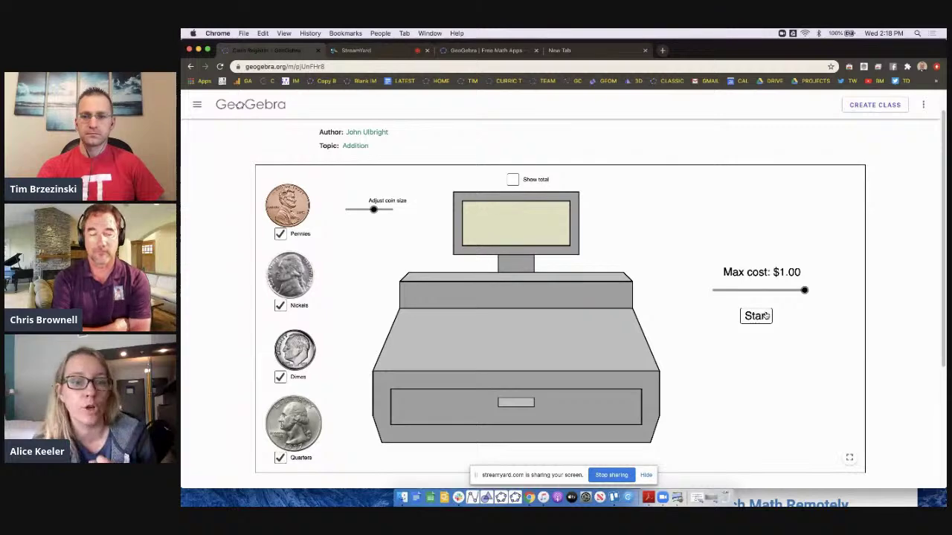
pyautogui.click(765, 316)
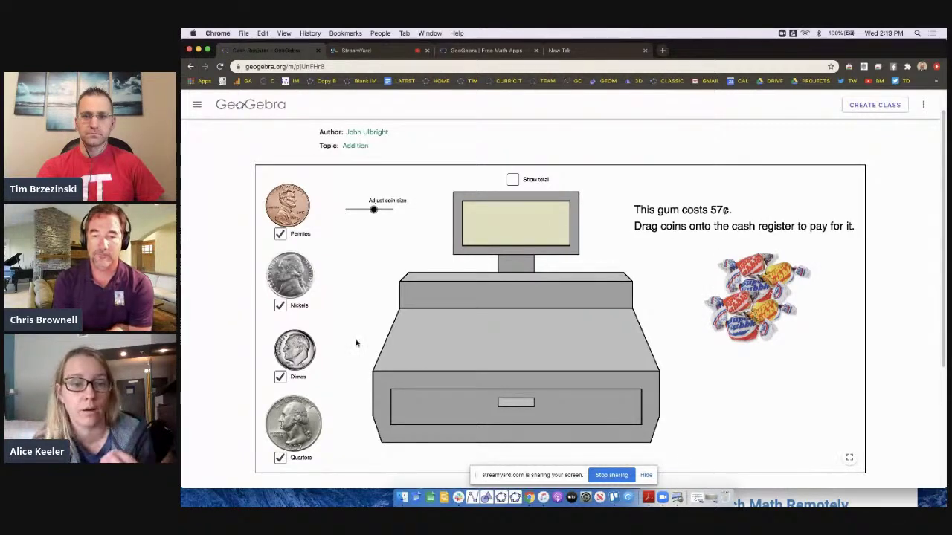
# Step: Pay for the gum with two quarters, one nickel and two pennies on the register, with the running total shown
pyautogui.moveTo(293, 423); pyautogui.dragTo(460, 350)
pyautogui.moveTo(294, 423); pyautogui.dragTo(532, 344)
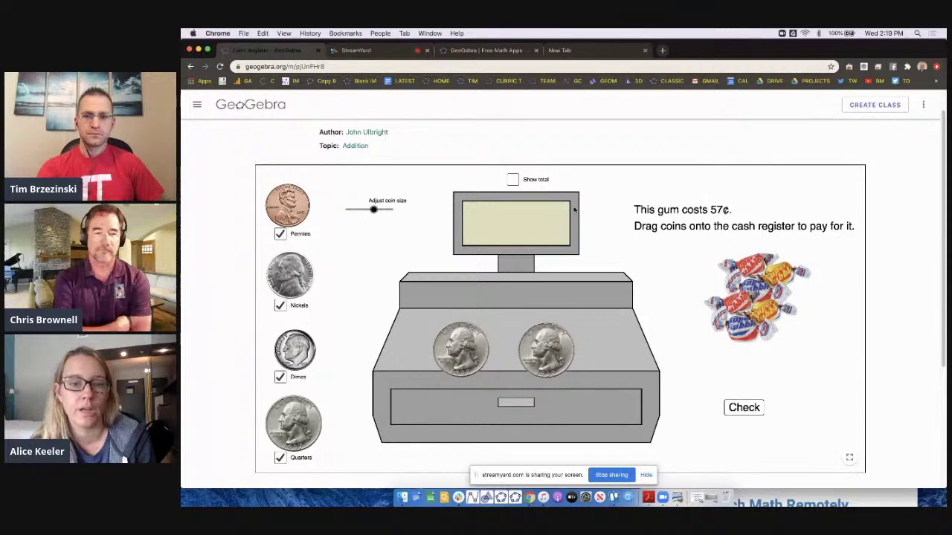
pyautogui.click(539, 186)
pyautogui.moveTo(311, 272); pyautogui.dragTo(600, 327)
pyautogui.moveTo(299, 216); pyautogui.dragTo(516, 323)
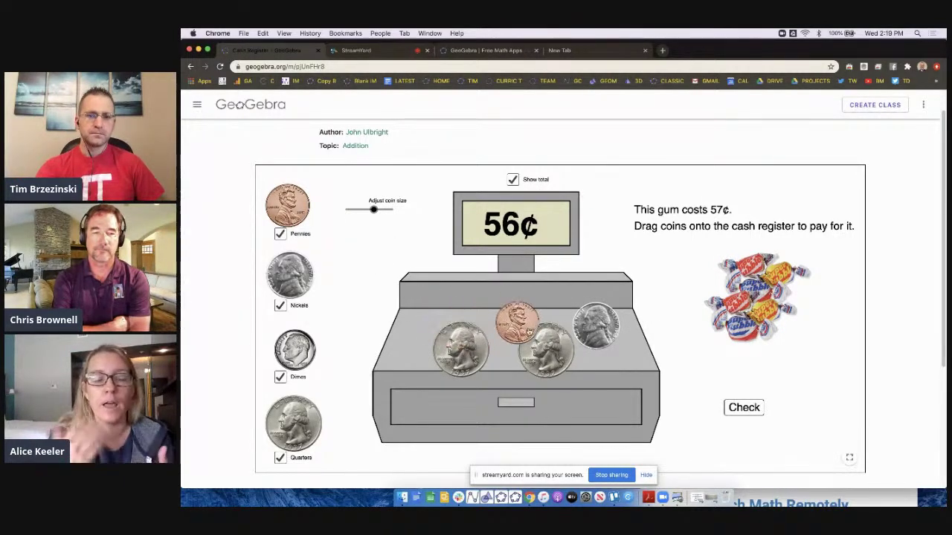
pyautogui.moveTo(298, 208); pyautogui.dragTo(435, 316)
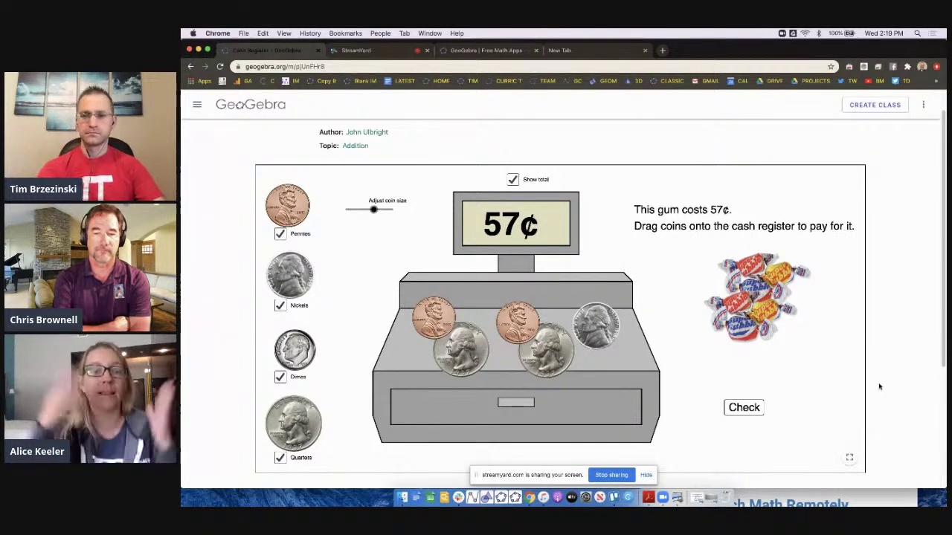
# Step: Capture a screenshot of the Cash Register applet area with the gum purchase
pyautogui.scroll(-2, 879, 387)
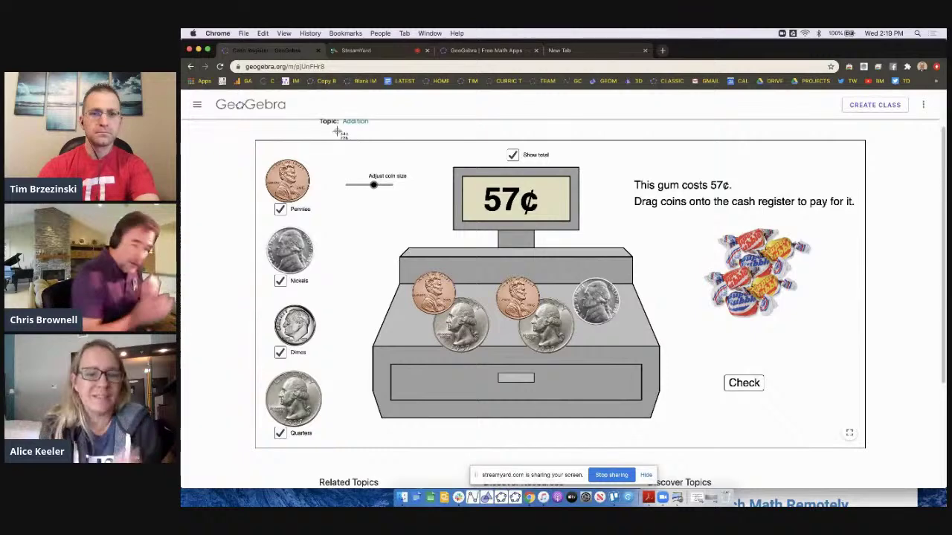
pyautogui.moveTo(661, 160); pyautogui.dragTo(885, 388)
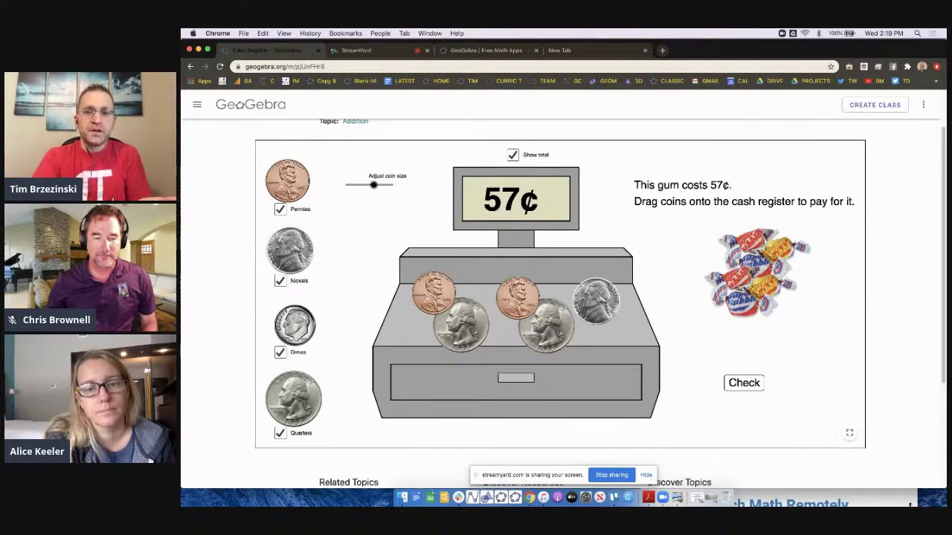
# Step: Return to the GeoGebra home page and look closely at the elementary, middle and high school Classroom Resources collections
pyautogui.click(252, 107)
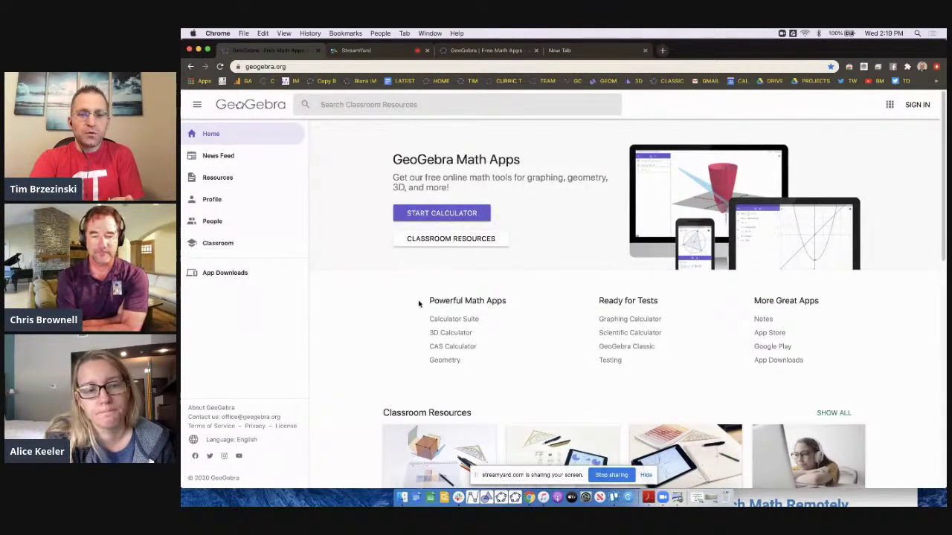
pyautogui.scroll(-1, 421, 320)
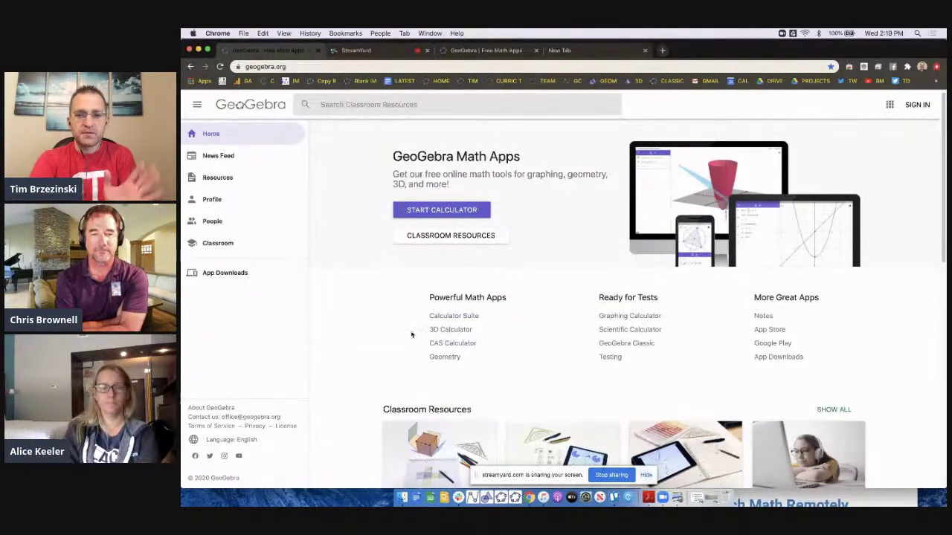
pyautogui.scroll(-1, 436, 369)
pyautogui.scroll(-3, 435, 370)
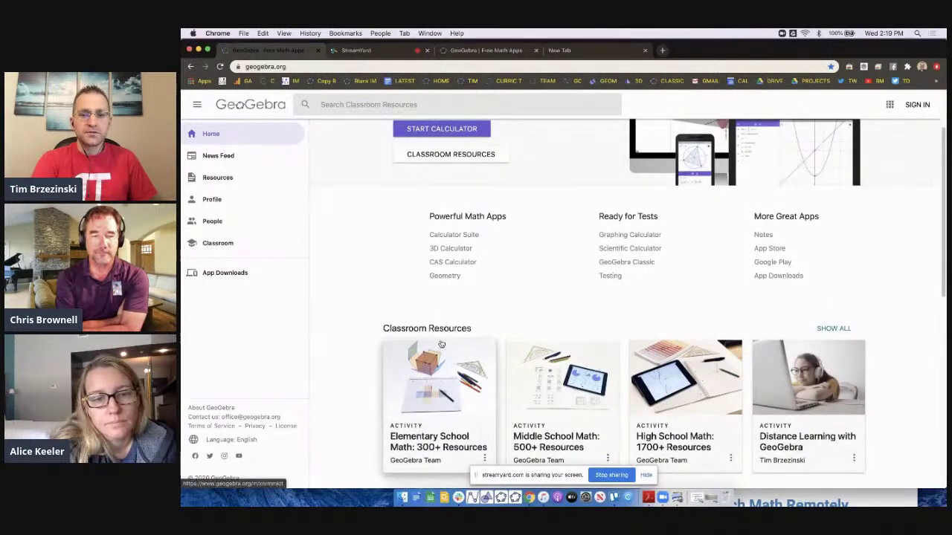
pyautogui.scroll(-2, 451, 379)
pyautogui.scroll(5, 450, 379)
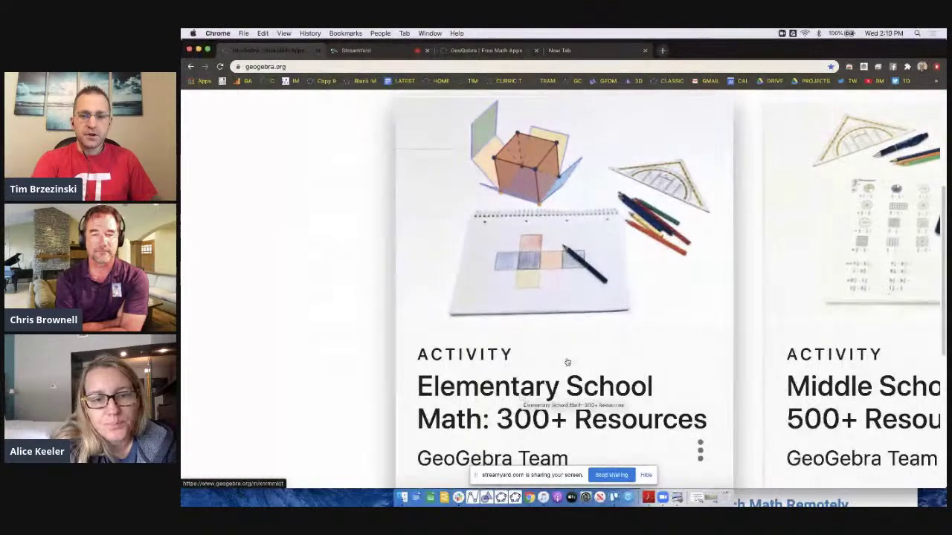
pyautogui.hscroll(5, 567, 363)
pyautogui.hscroll(3, 567, 362)
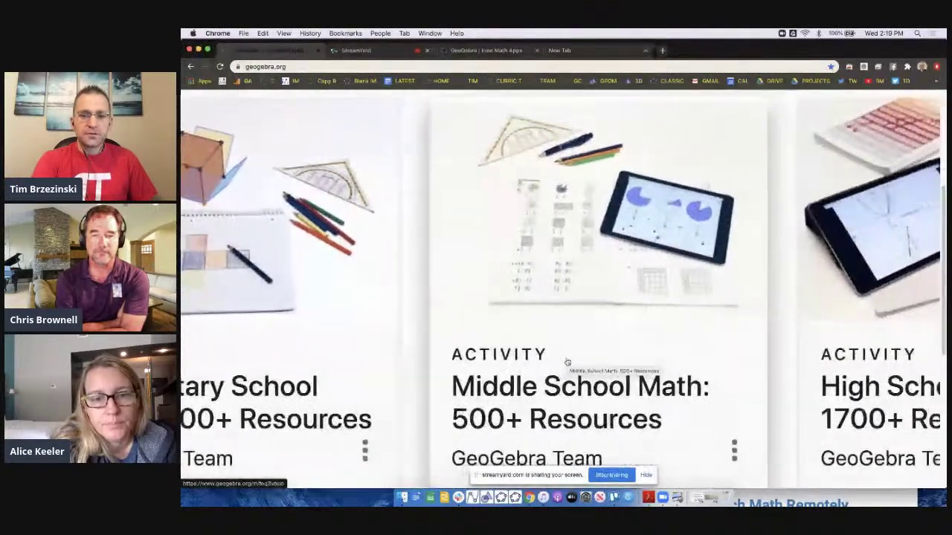
pyautogui.hscroll(5, 599, 422)
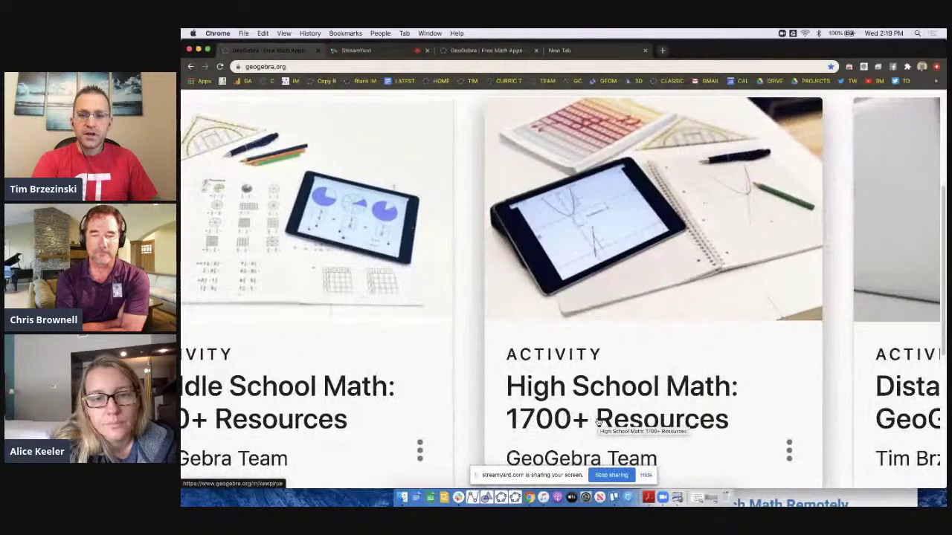
pyautogui.hscroll(4, 599, 421)
pyautogui.hscroll(-8, 599, 422)
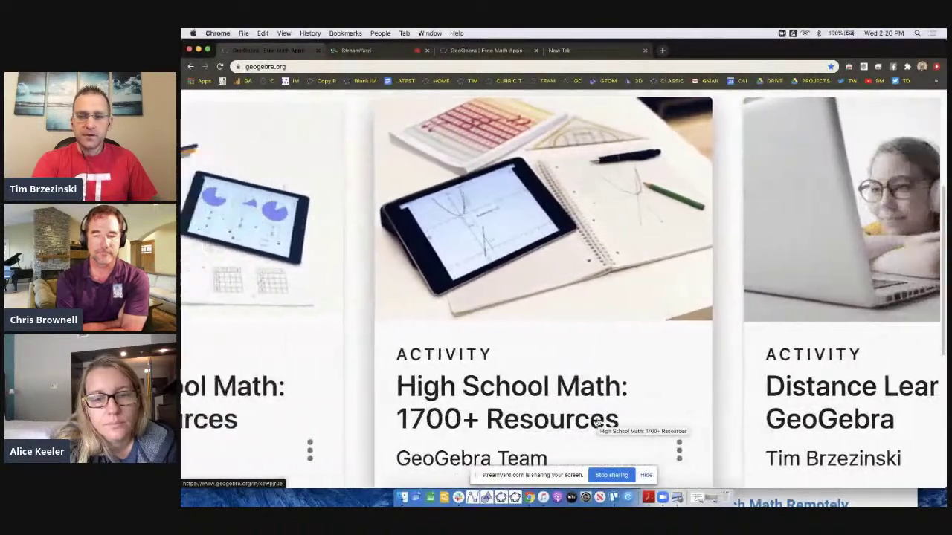
# Step: Open the Middle School Math: 500+ Resources collection and bring up its Ratios, Proportions, and Percents book
pyautogui.click(588, 339)
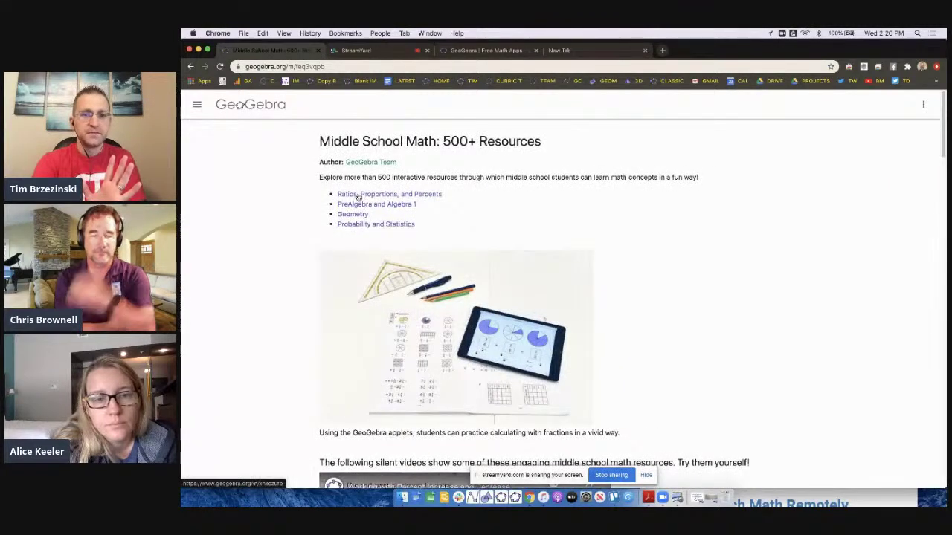
pyautogui.click(359, 194)
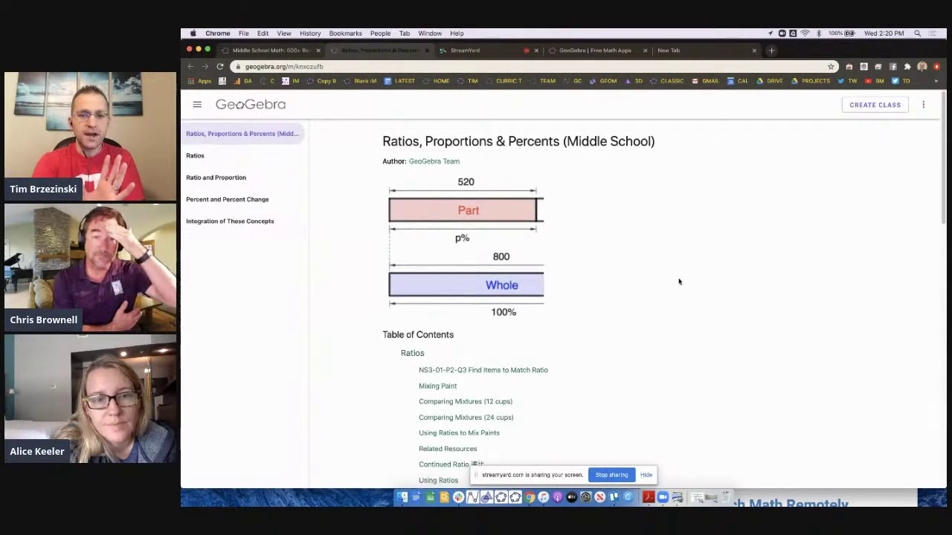
pyautogui.scroll(-1, 679, 282)
pyautogui.scroll(-3, 679, 282)
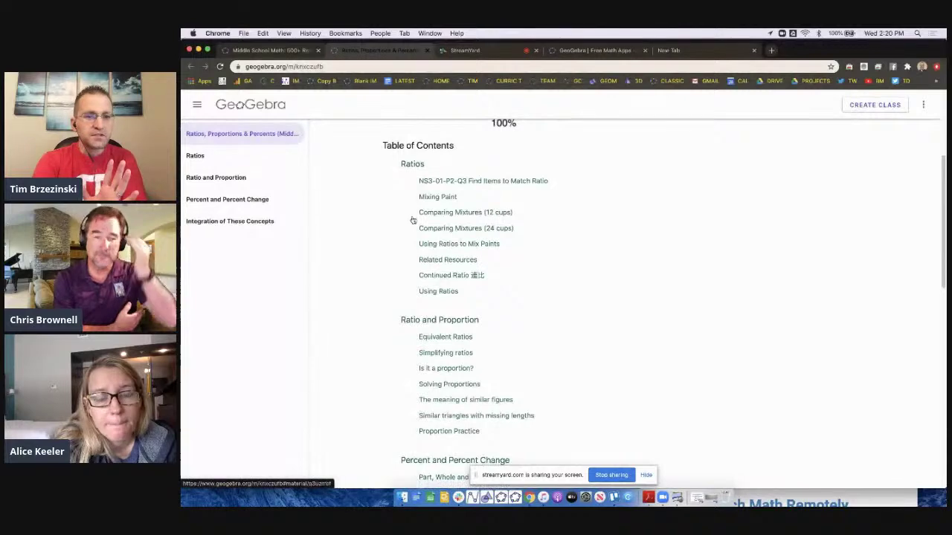
# Step: Open the Part, Whole and Percentage activity from the Percent and Percent Change chapter and show its applet full screen
pyautogui.click(216, 199)
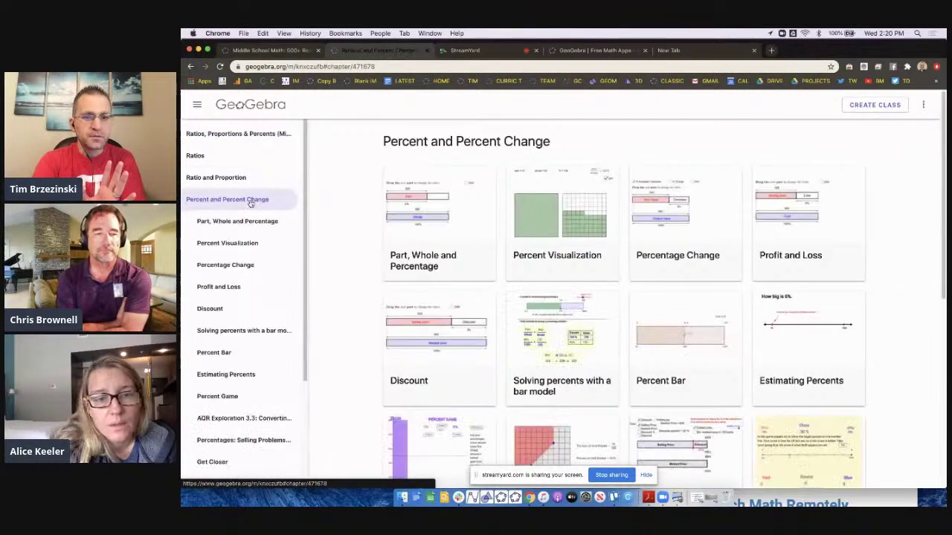
pyautogui.click(443, 221)
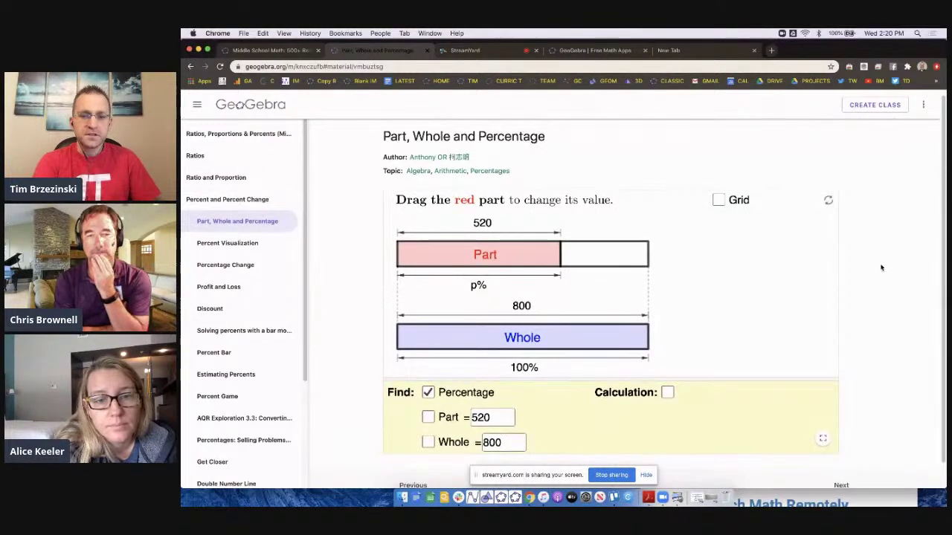
pyautogui.click(823, 435)
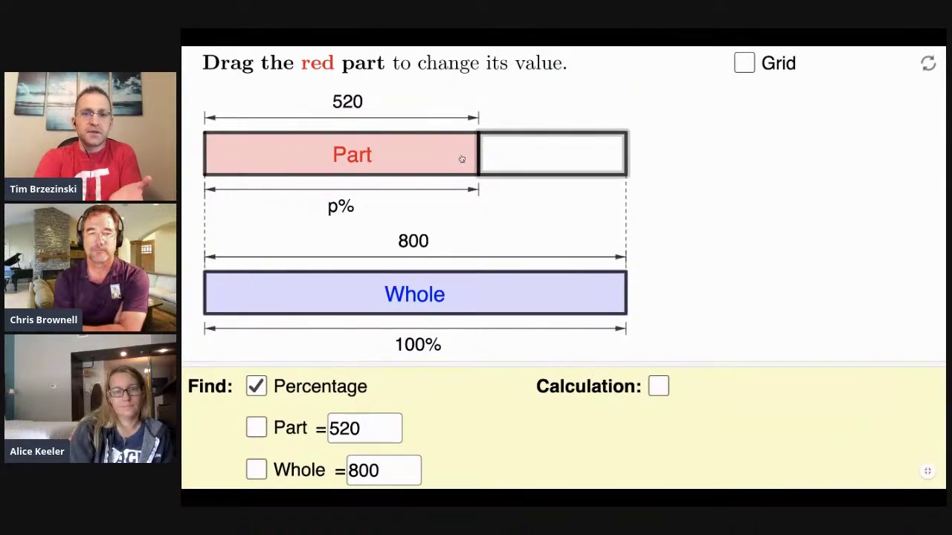
# Step: Shrink the red Part bar to 488, and switch the grid on and off again
pyautogui.moveTo(413, 156); pyautogui.dragTo(392, 161)
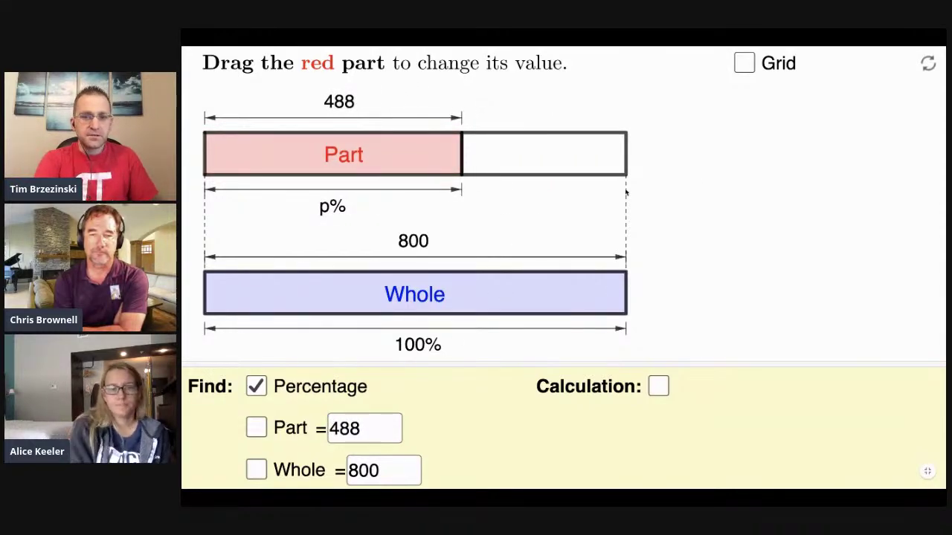
pyautogui.click(744, 63)
pyautogui.click(744, 63)
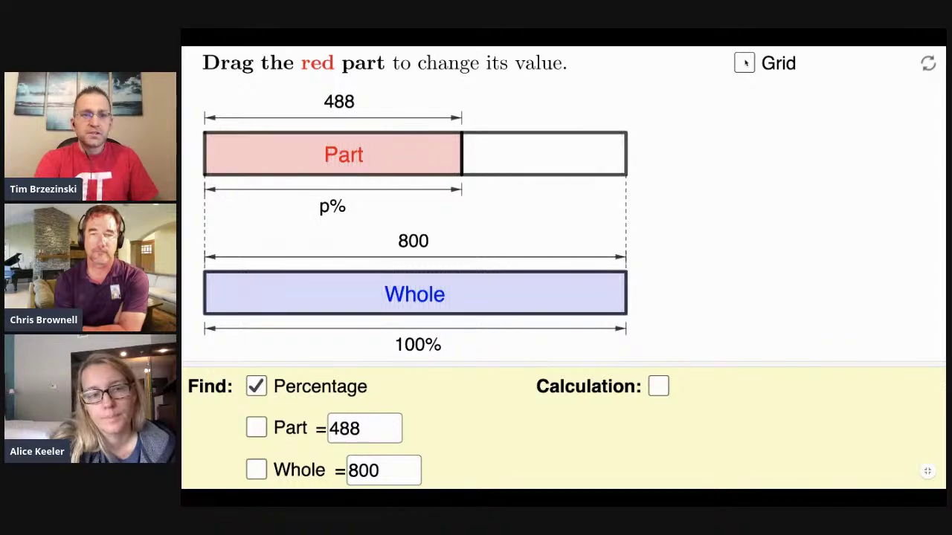
# Step: Set the Part value to 345
pyautogui.click(376, 430)
pyautogui.press('BackSpace')
pyautogui.press('BackSpace')
pyautogui.press('BackSpace')
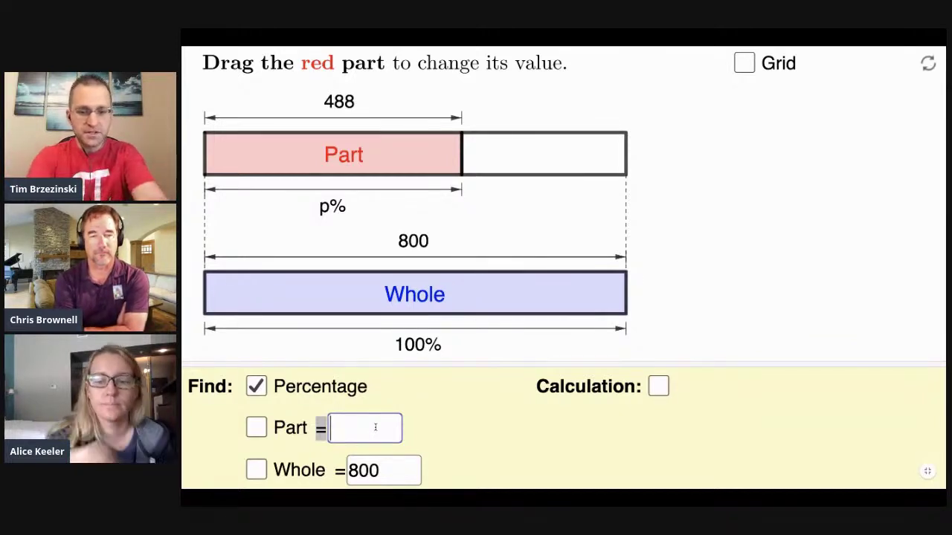
pyautogui.write('345')
pyautogui.press('Return')
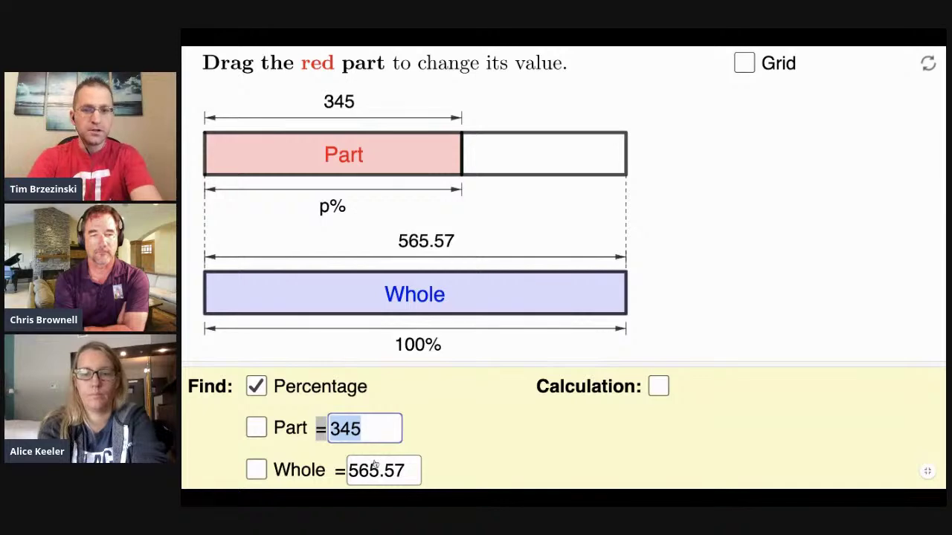
# Step: Switch the calculation display on and off again, and shrink the red Part bar to about 243.2
pyautogui.click(652, 393)
pyautogui.click(652, 393)
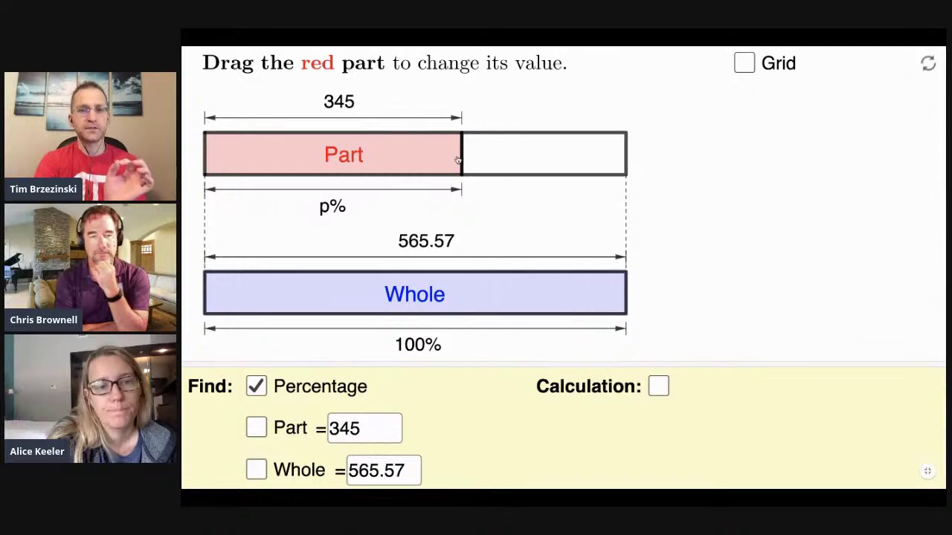
pyautogui.moveTo(445, 159); pyautogui.dragTo(372, 165)
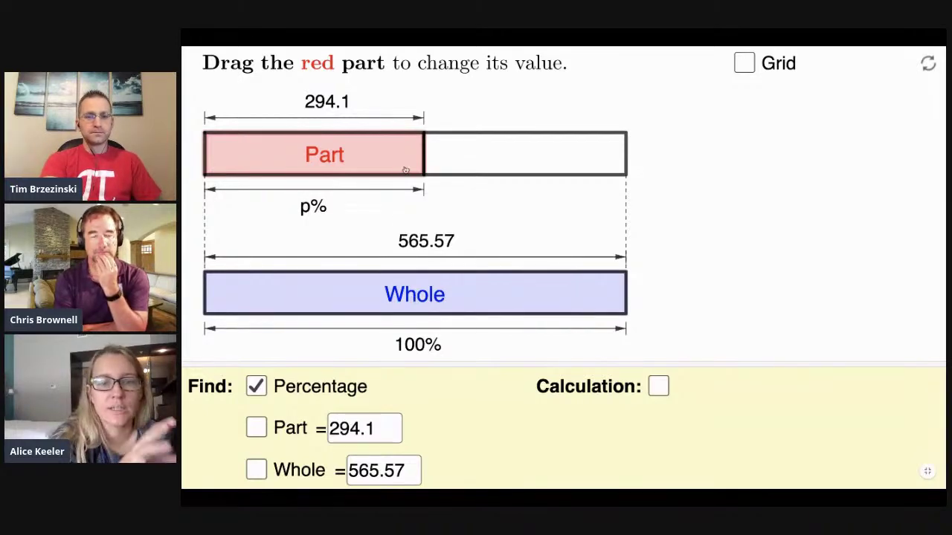
pyautogui.moveTo(399, 156); pyautogui.dragTo(360, 156)
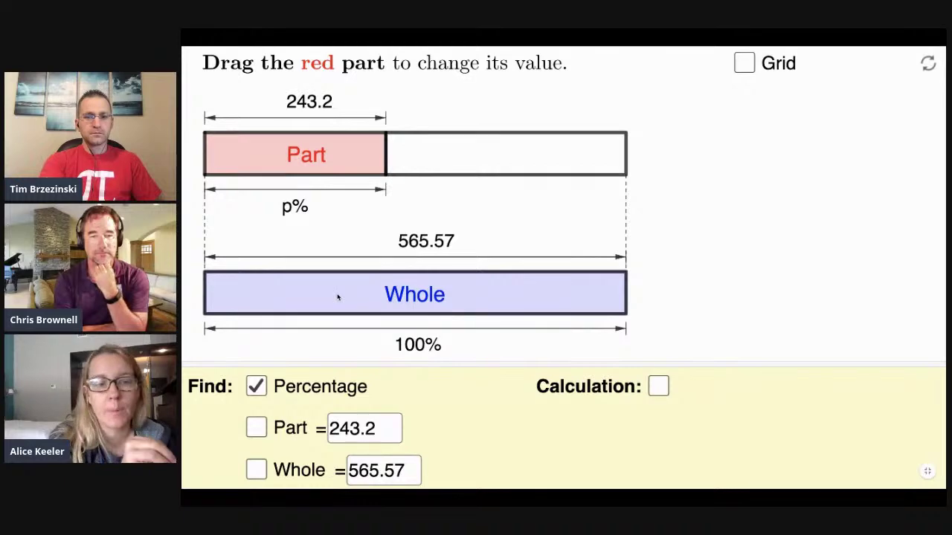
# Step: Leave the full-screen applet, open the Percent Visualization activity and show its applet full screen
pyautogui.press('Escape')
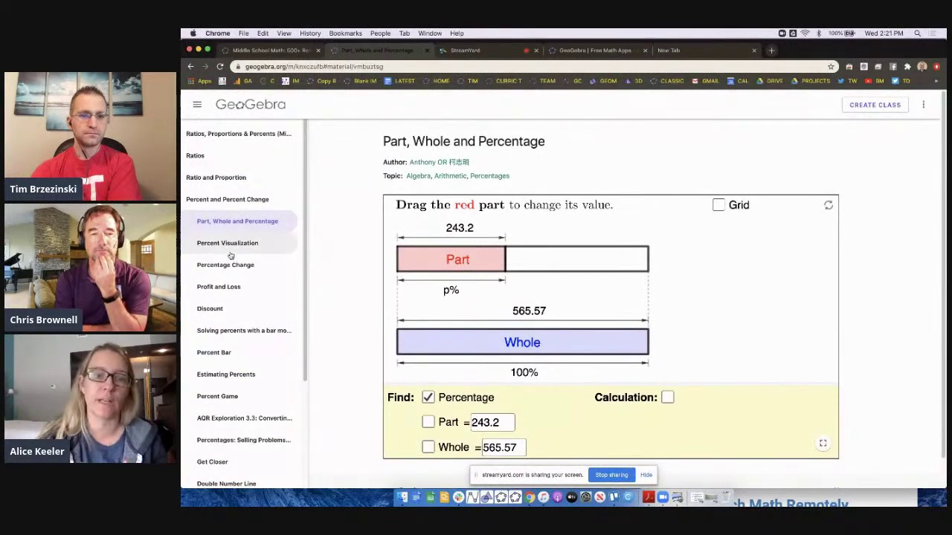
pyautogui.click(228, 246)
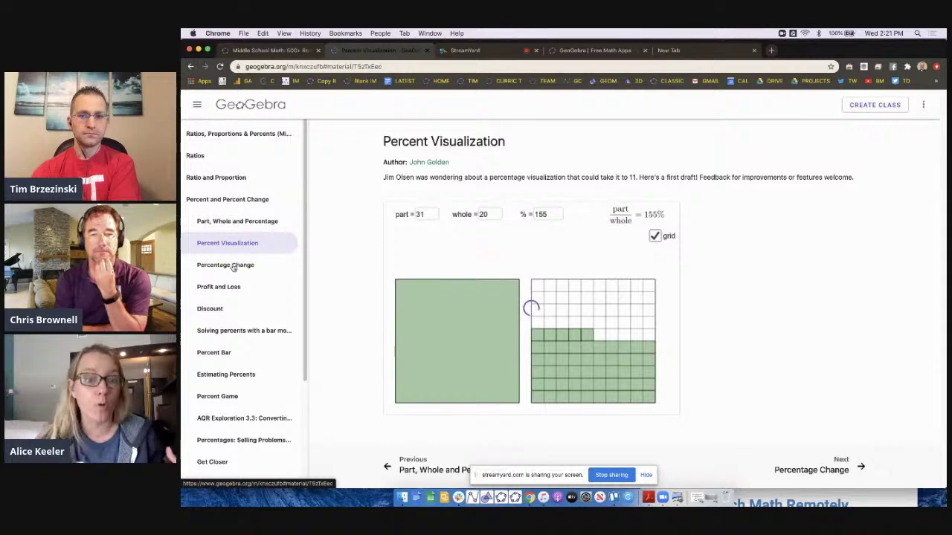
pyautogui.click(609, 355)
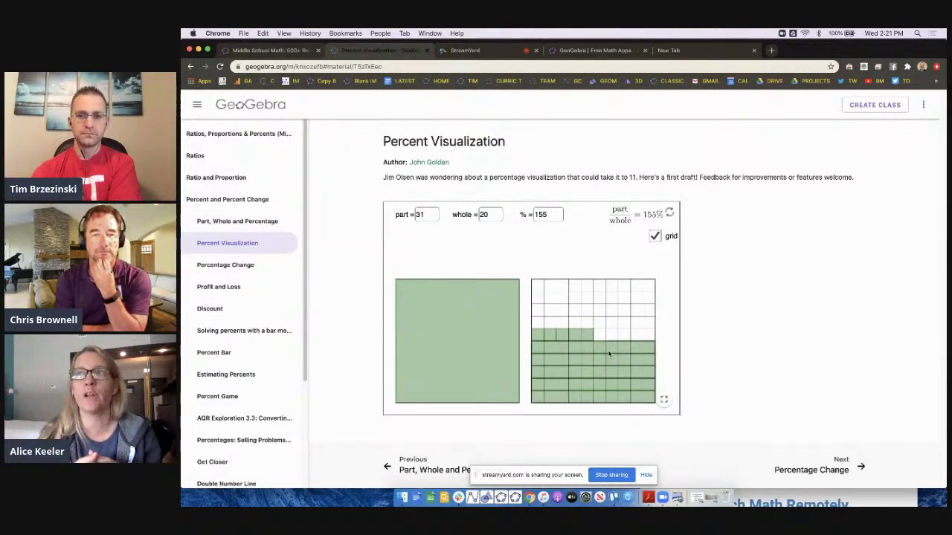
pyautogui.click(665, 400)
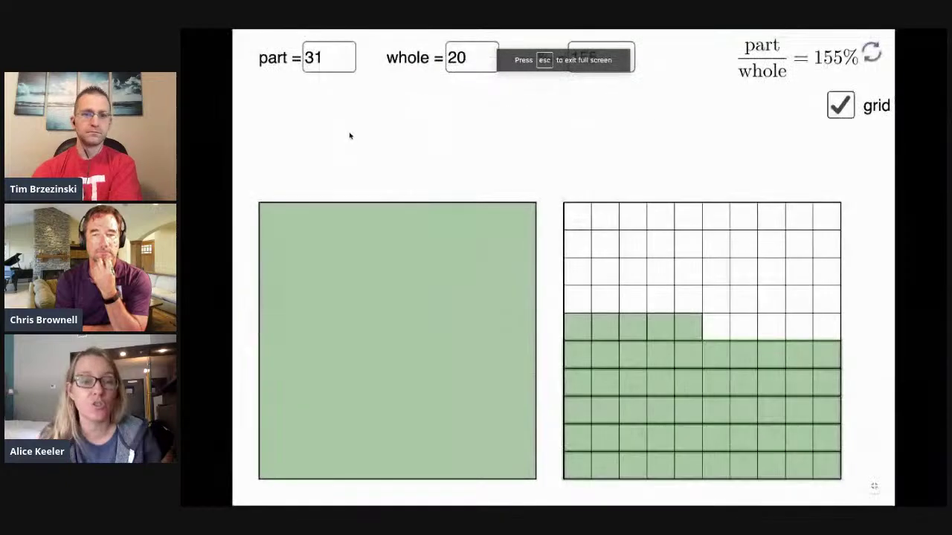
# Step: Set the part value to 25 in the Percent Visualization applet
pyautogui.click(345, 58)
pyautogui.press('BackSpace')
pyautogui.press('BackSpace')
pyautogui.write('24')
pyautogui.press('BackSpace')
pyautogui.write('5')
pyautogui.press('Return')
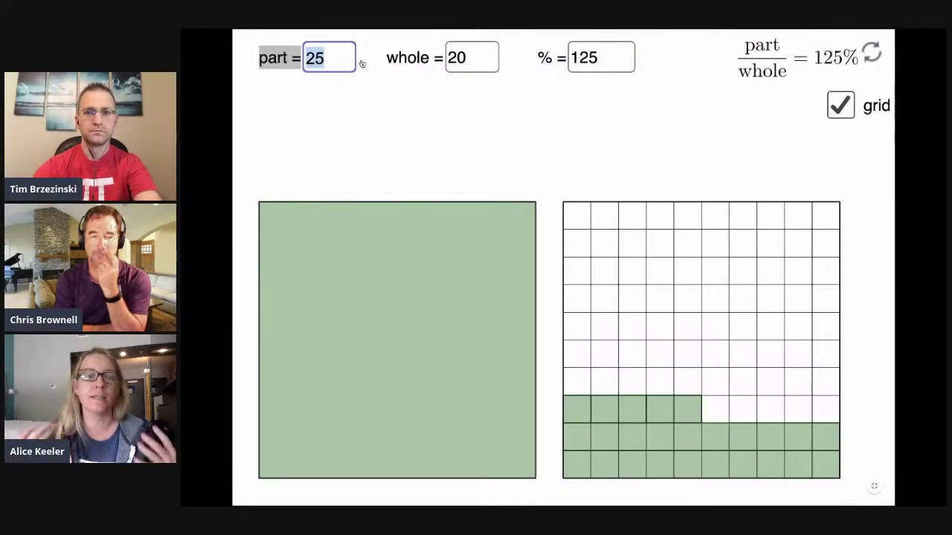
# Step: Set the percentage to 4 in the Percent Visualization applet
pyautogui.click(606, 60)
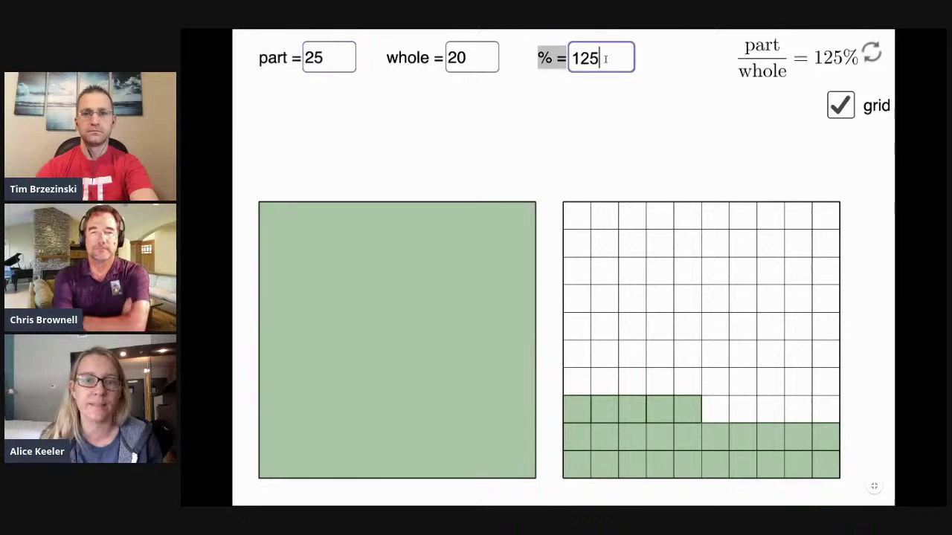
pyautogui.press('BackSpace')
pyautogui.press('BackSpace')
pyautogui.press('BackSpace')
pyautogui.write('4')
pyautogui.press('Return')
pyautogui.click(516, 275)
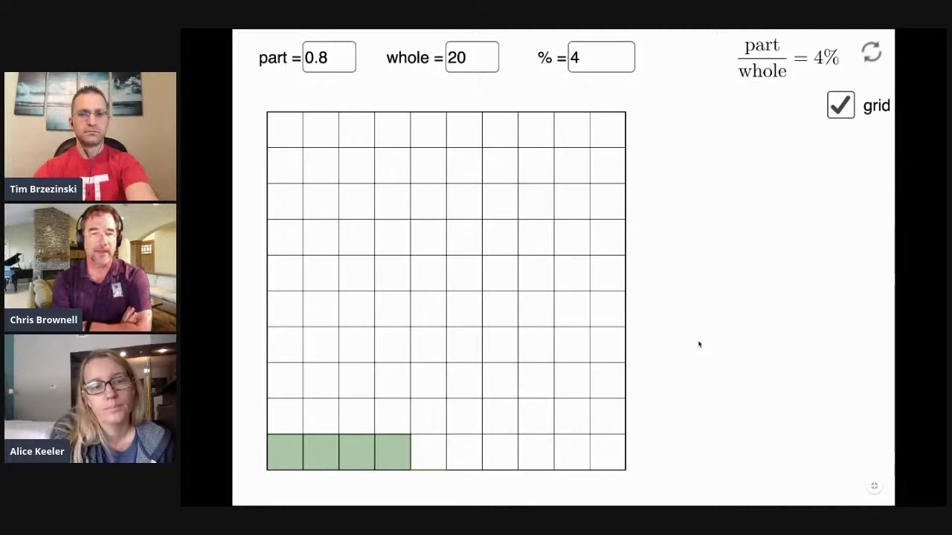
# Step: Leave the full-screen view and open the Percentage Change activity from the same chapter
pyautogui.press('Escape')
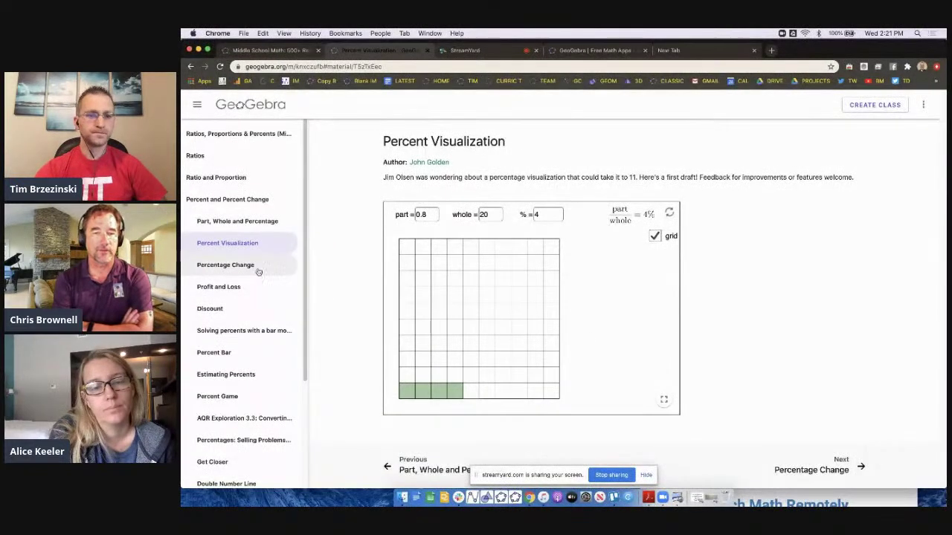
pyautogui.click(258, 269)
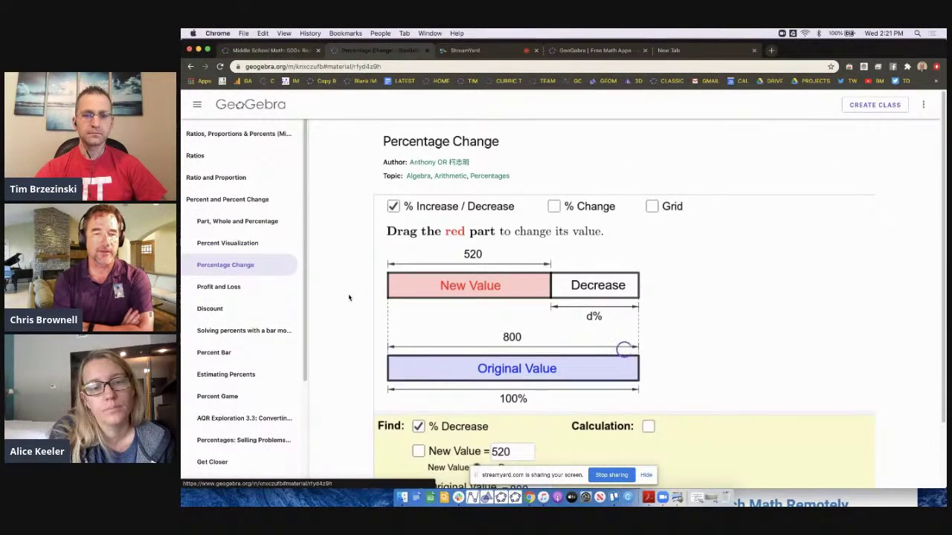
pyautogui.scroll(-2, 349, 297)
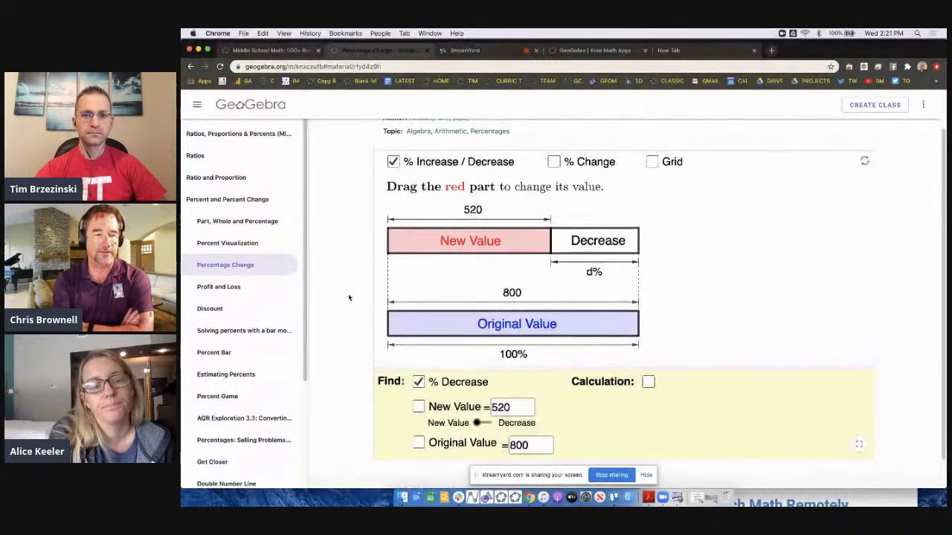
# Step: Stretch the red New Value bar to 1208, show the applet full screen, and shrink the bar to 552
pyautogui.click(546, 242)
pyautogui.moveTo(534, 244); pyautogui.dragTo(749, 245)
pyautogui.click(861, 443)
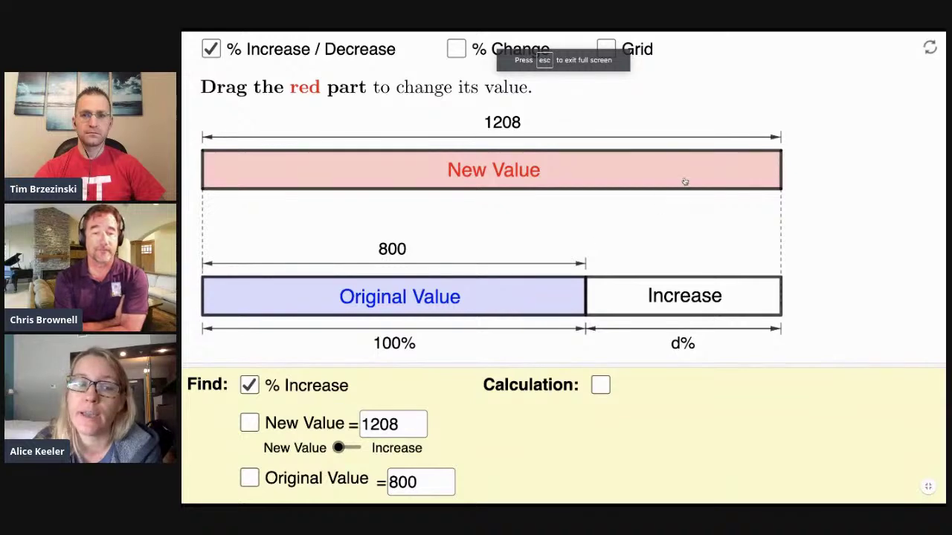
pyautogui.moveTo(685, 181); pyautogui.dragTo(370, 204)
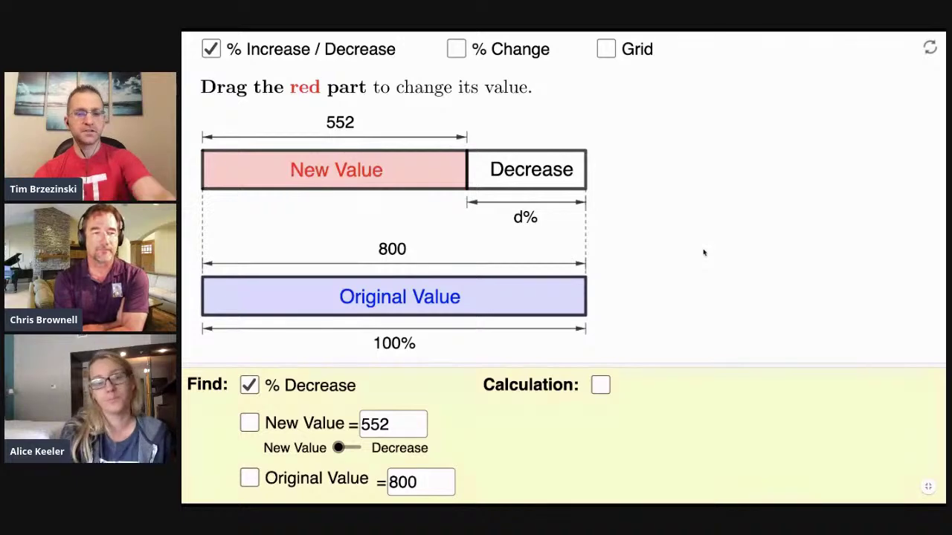
# Step: Return to the GeoGebra home page and open the Notes app from More Great Apps
pyautogui.scroll(-5, 703, 253)
pyautogui.click(279, 105)
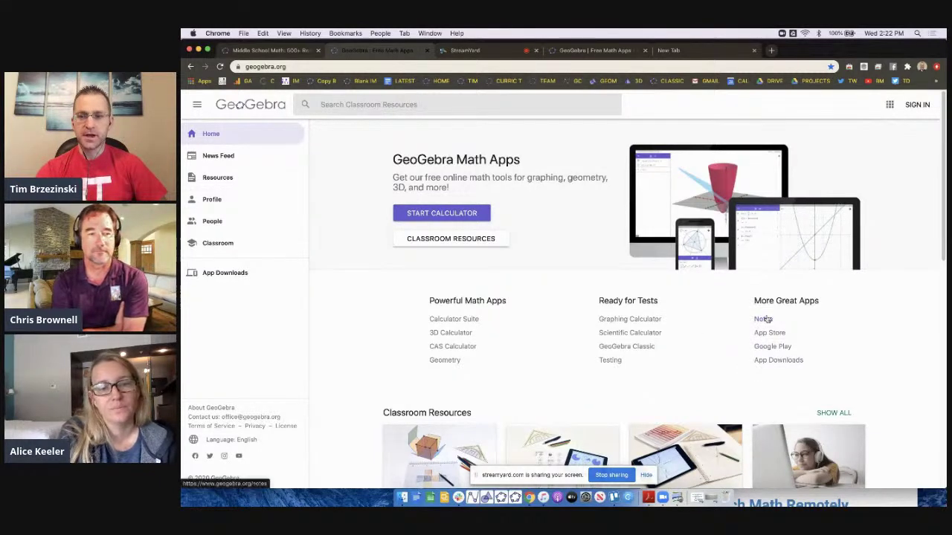
pyautogui.scroll(5, 767, 325)
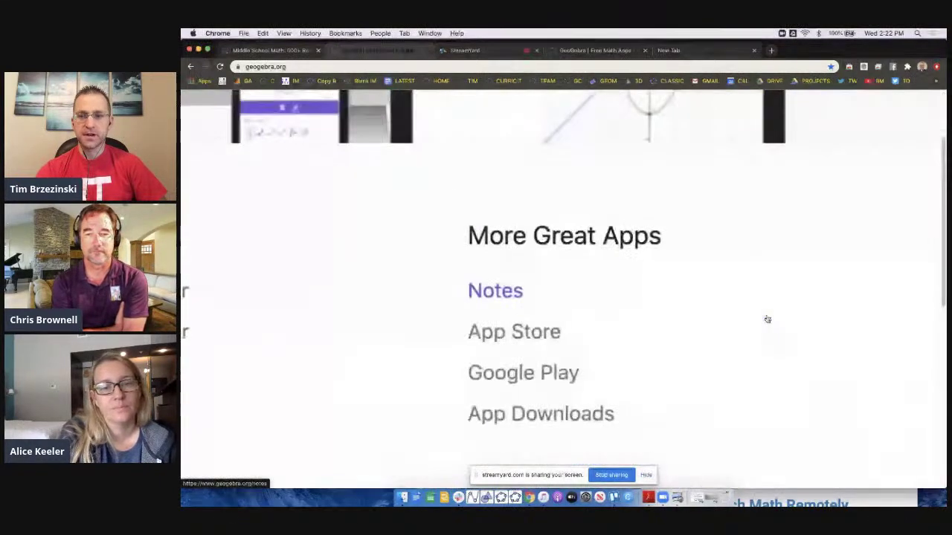
pyautogui.click(491, 295)
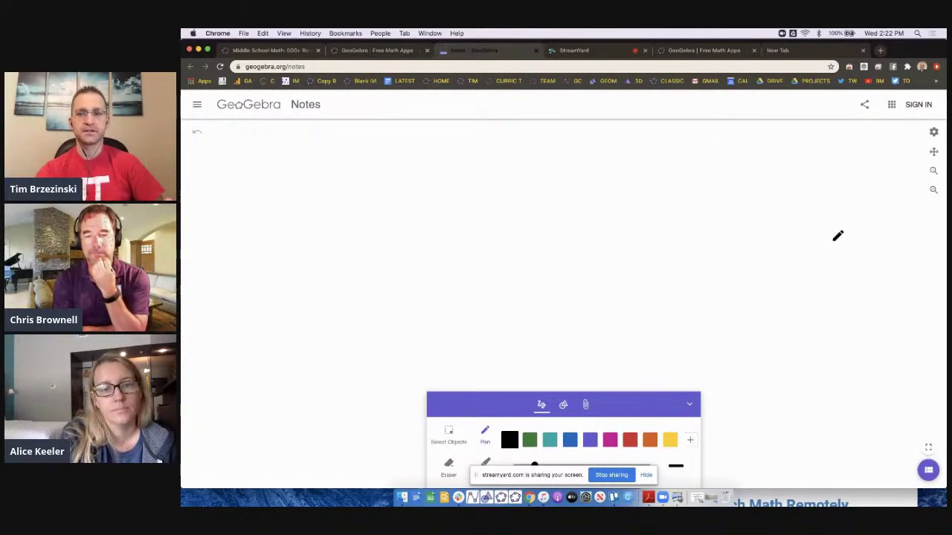
# Step: Add a second page to the Notes document and go back to Page 1
pyautogui.click(929, 470)
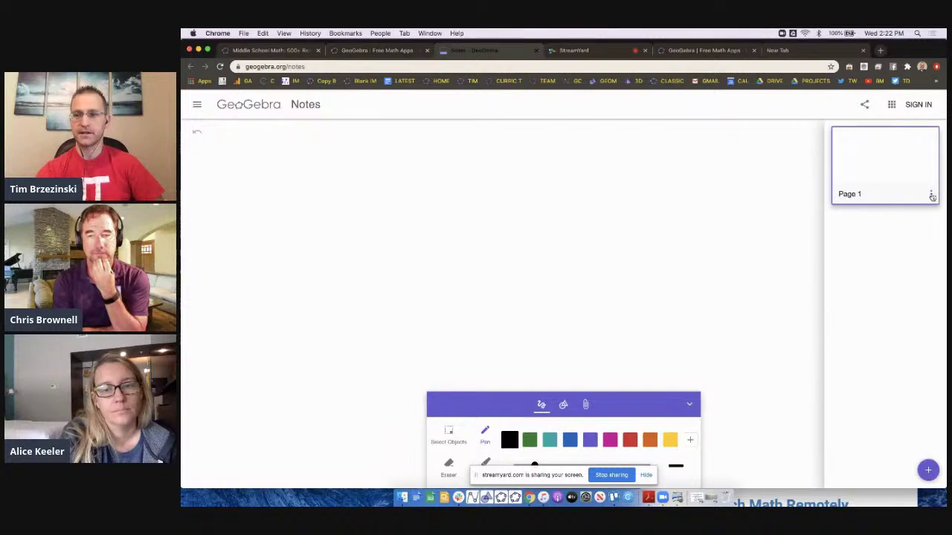
pyautogui.click(929, 470)
pyautogui.click(869, 156)
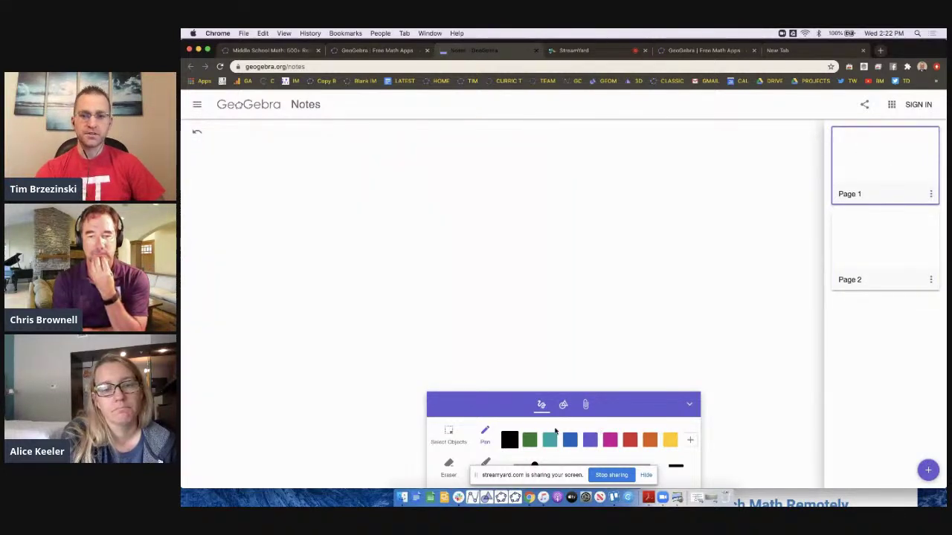
# Step: Insert a Graphing calculator on Page 1 and move it toward the upper right of the page
pyautogui.click(586, 405)
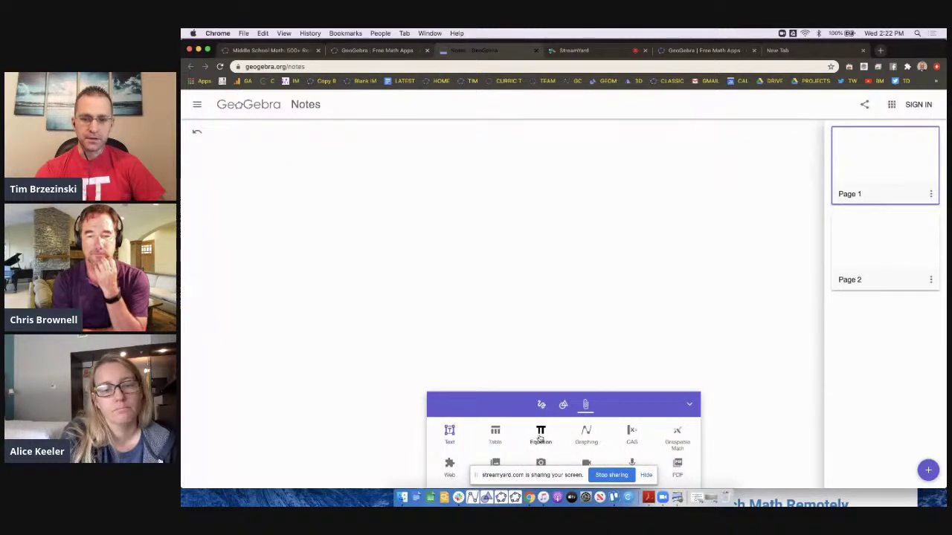
pyautogui.click(586, 435)
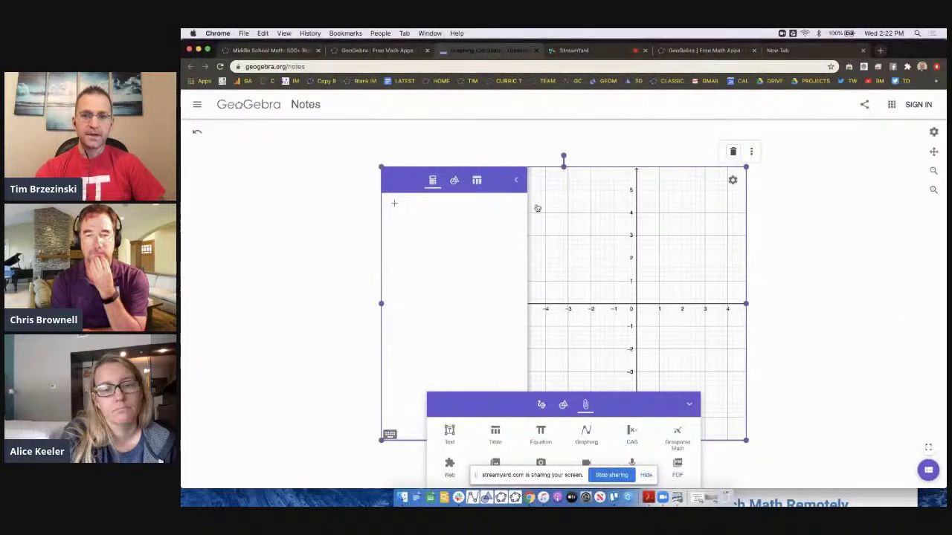
pyautogui.moveTo(573, 262); pyautogui.dragTo(692, 237)
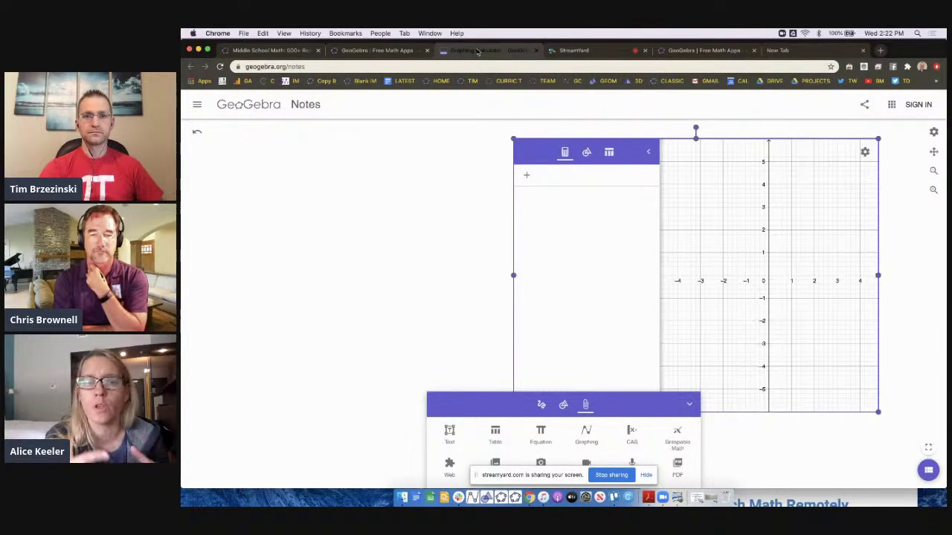
# Step: Switch back to the browser tab with the GeoGebra home page
pyautogui.click(360, 52)
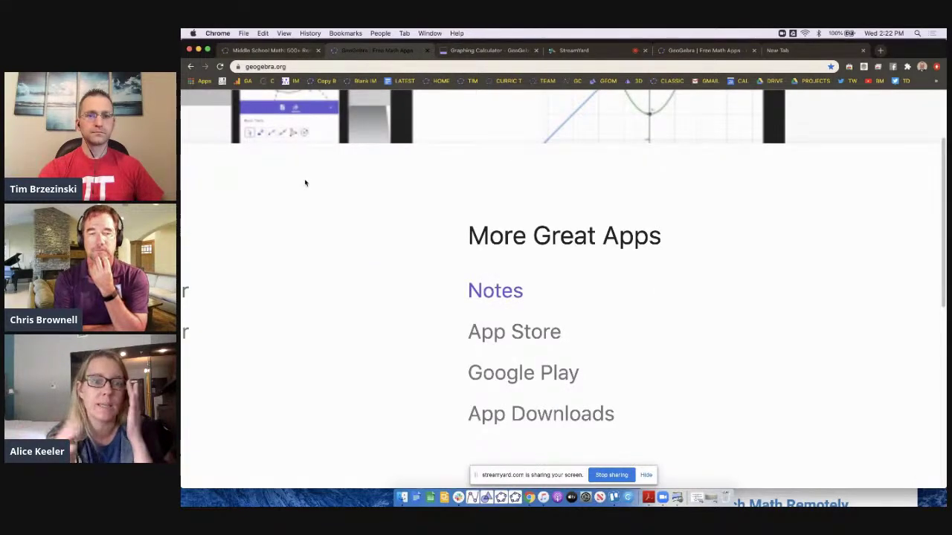